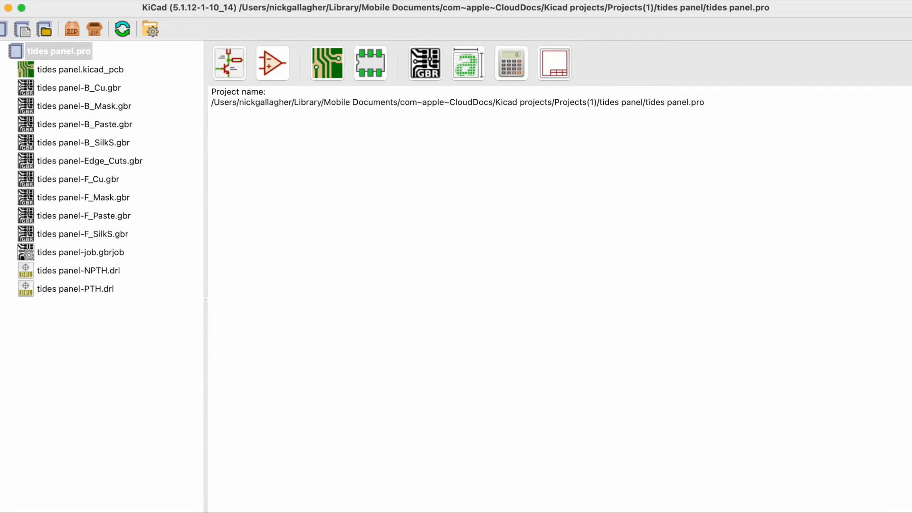
Step: Create a new project named Untitled in its own directory inside the shades panel folder of Projects(1)
click(66, 0)
click(117, 10)
click(65, 0)
mouse_move(143, 11)
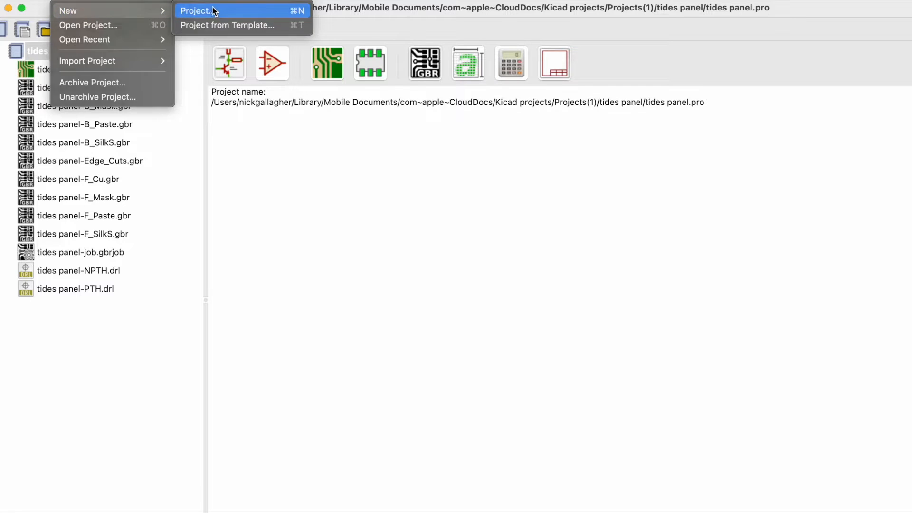
click(213, 10)
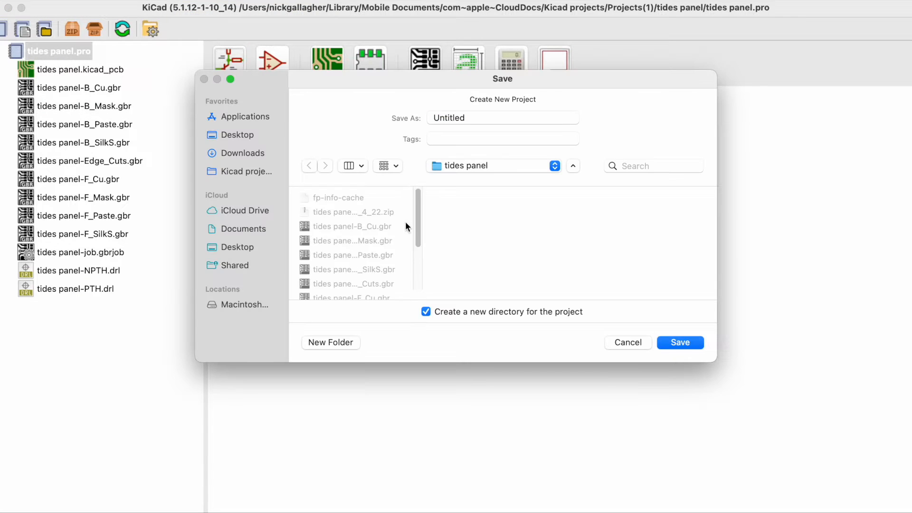
click(257, 174)
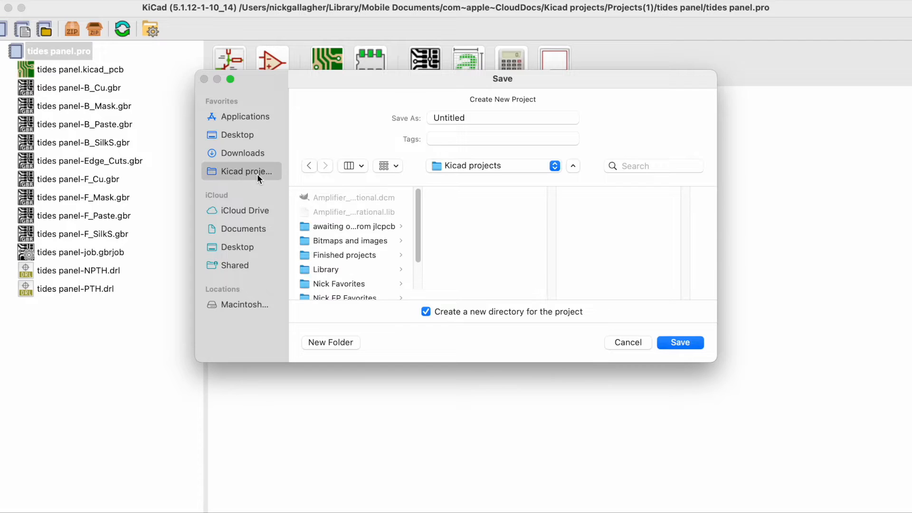
scroll(361, 256, down, 4)
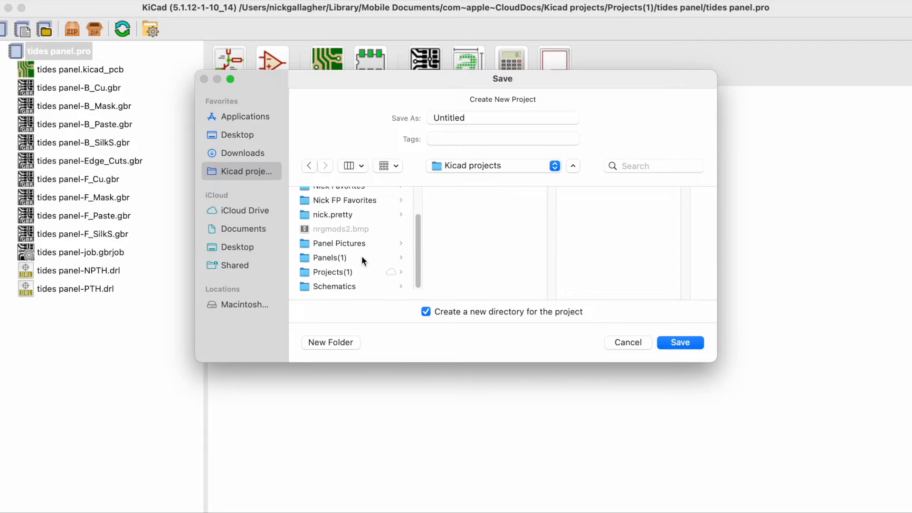
click(343, 273)
scroll(514, 254, down, 10)
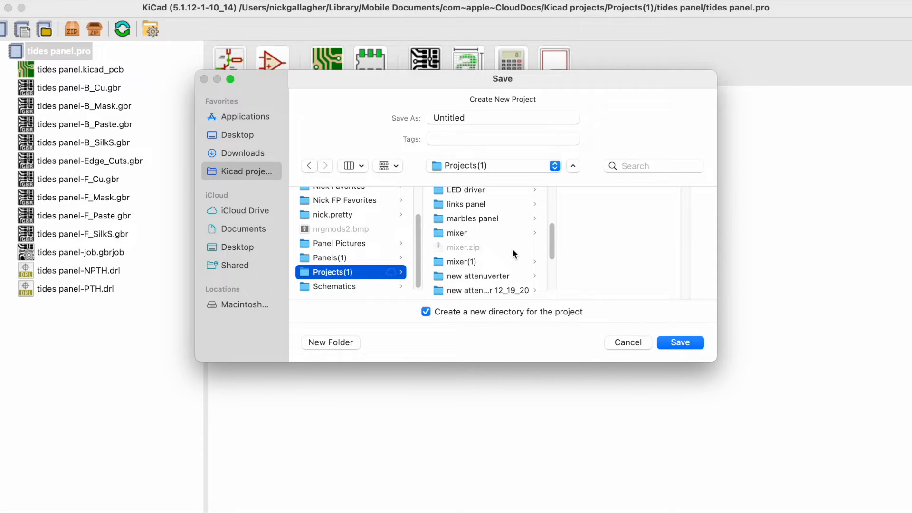
scroll(494, 262, down, 8)
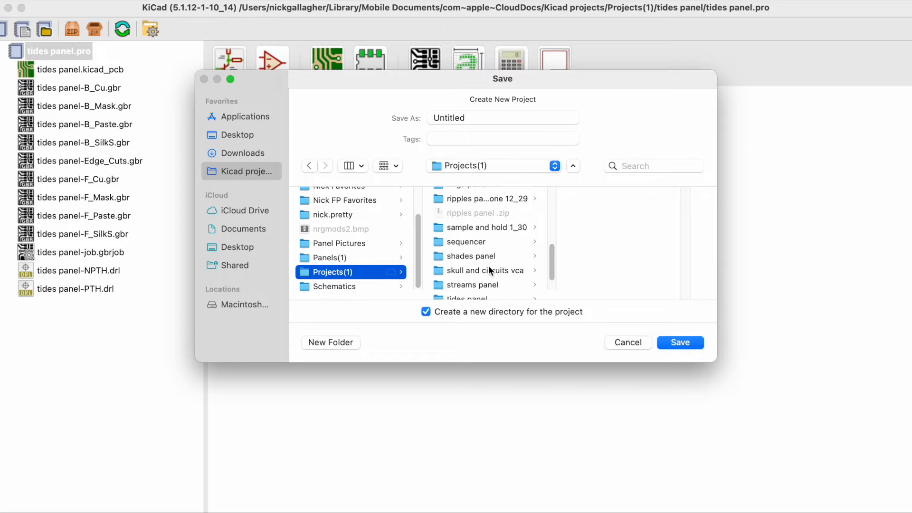
click(471, 258)
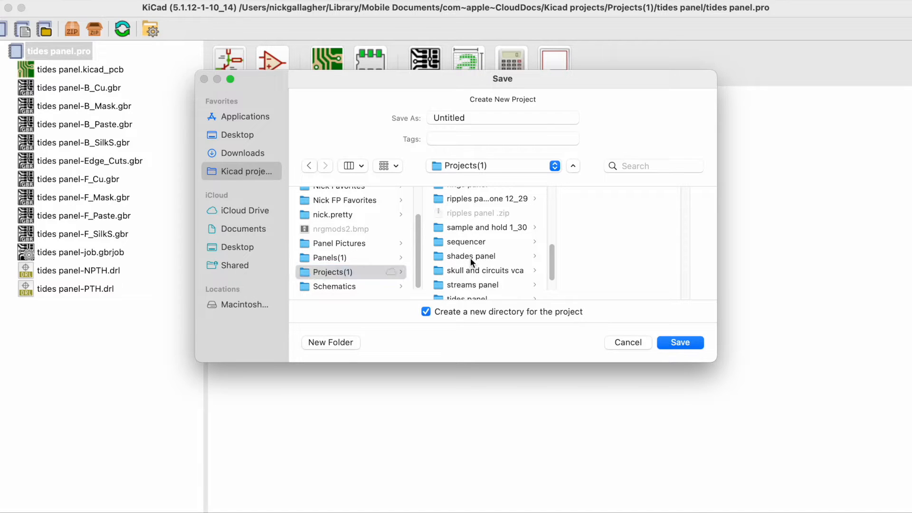
click(681, 342)
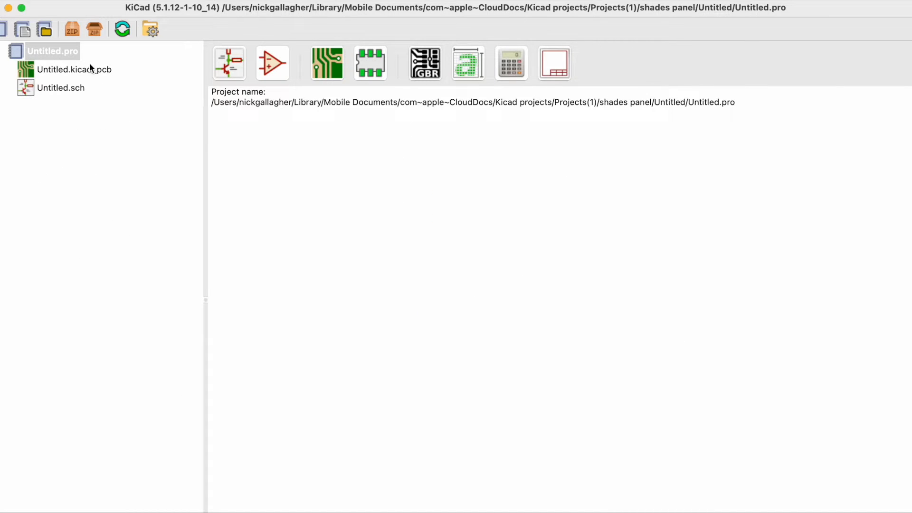
Step: Open the new project's board file, Untitled.kicad_pcb, in the PCB editor
click(69, 69)
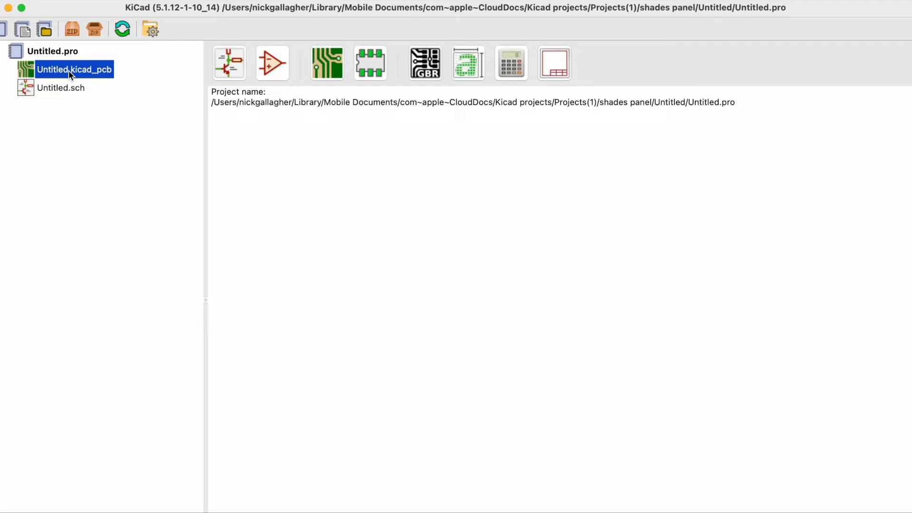
right_click(87, 72)
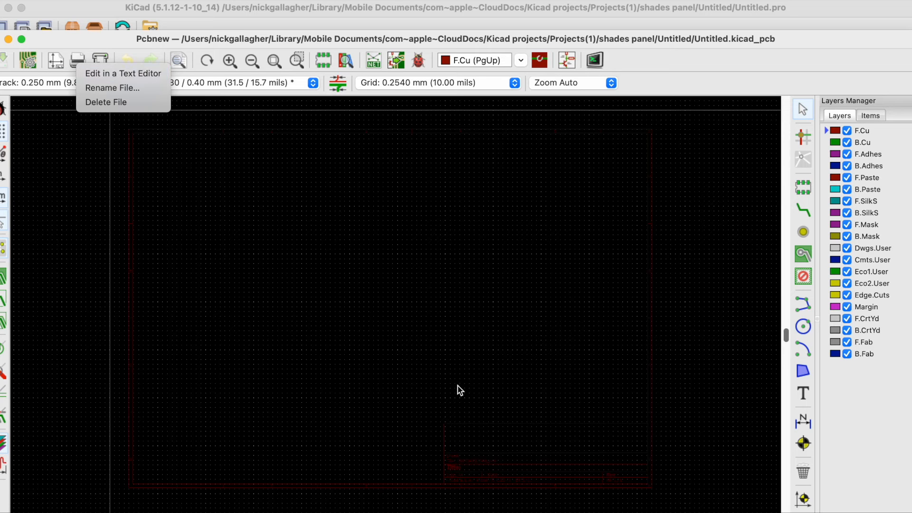
click(484, 258)
scroll(445, 274, down, 3)
scroll(398, 319, up, 1)
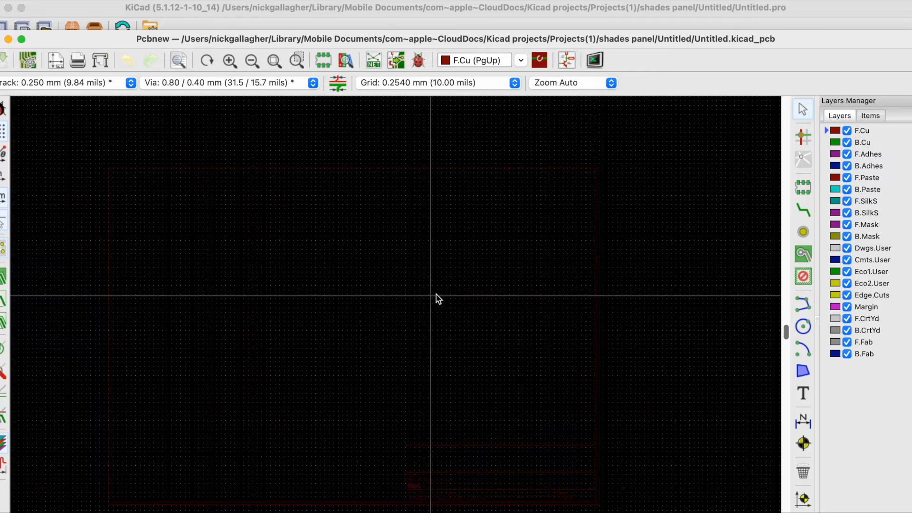
scroll(397, 314, down, 1)
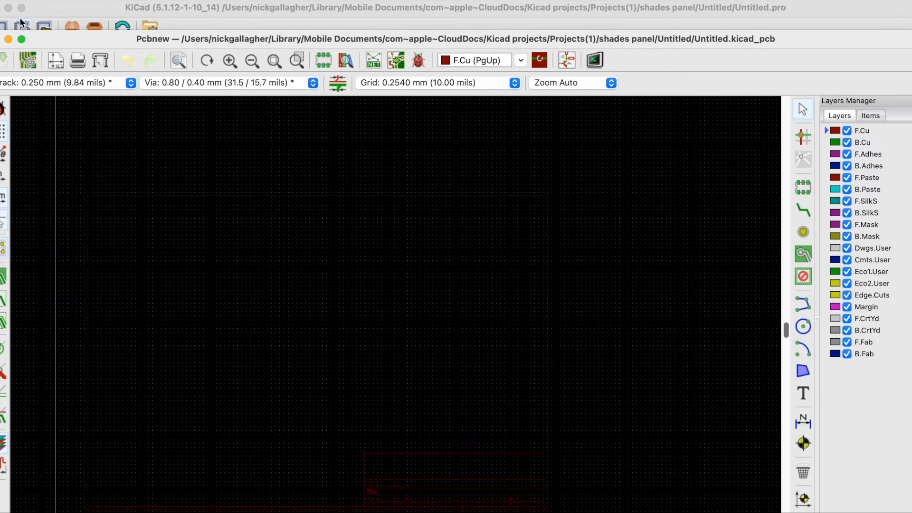
Step: Import shades with reference.dxf onto the Dwgs.User layer at scale 1 with interactive placement, placing it near the sheet's left side
click(71, 1)
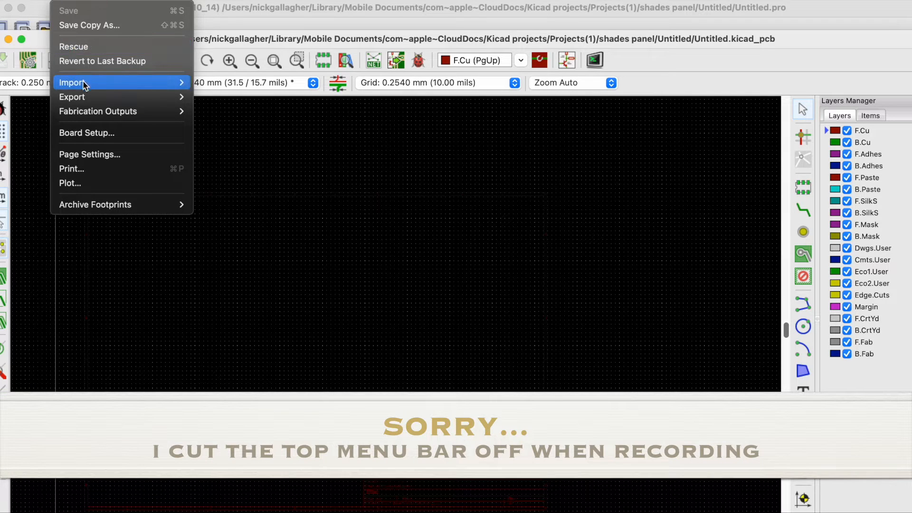
mouse_move(82, 82)
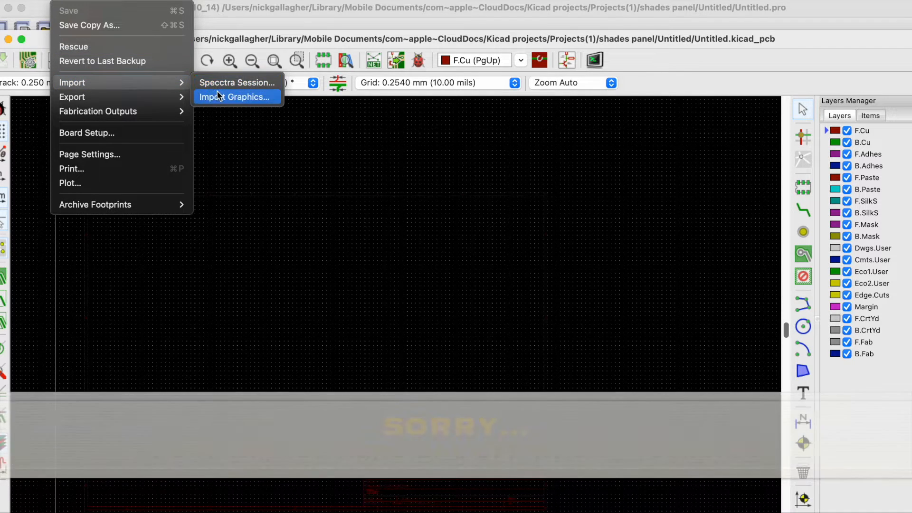
click(218, 94)
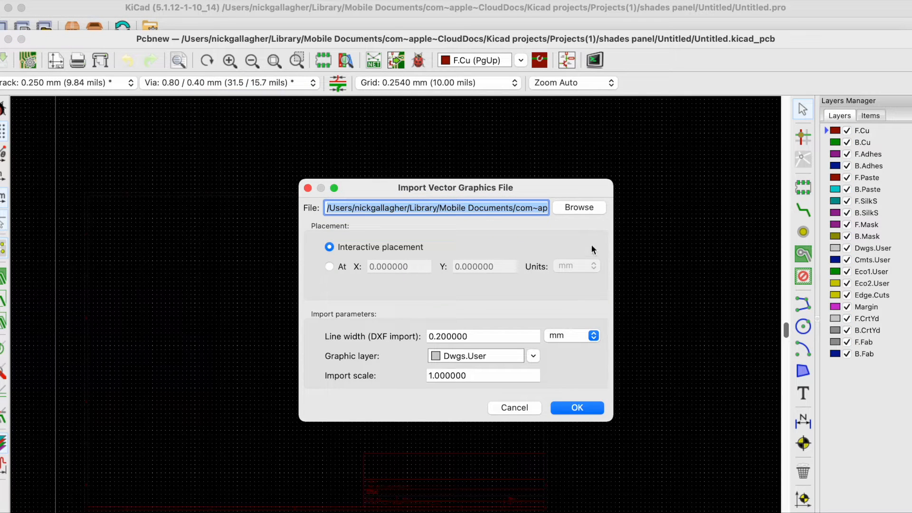
click(580, 208)
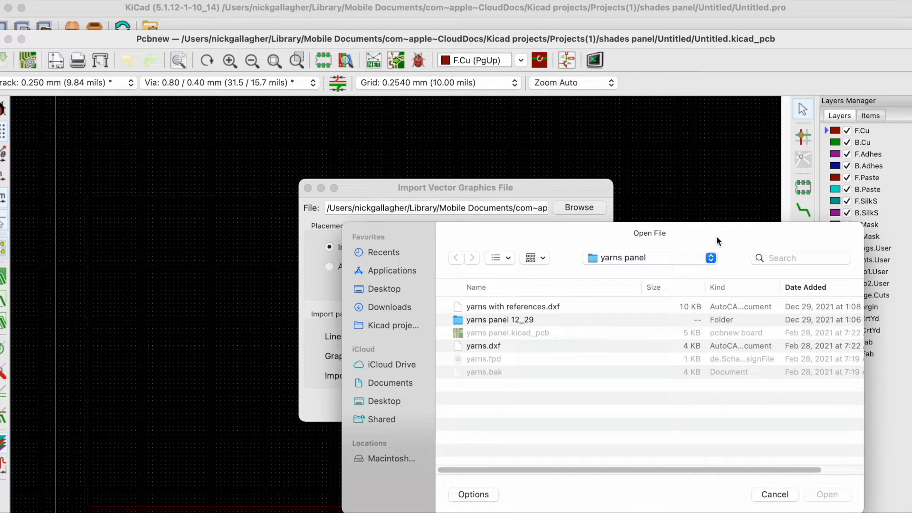
click(675, 256)
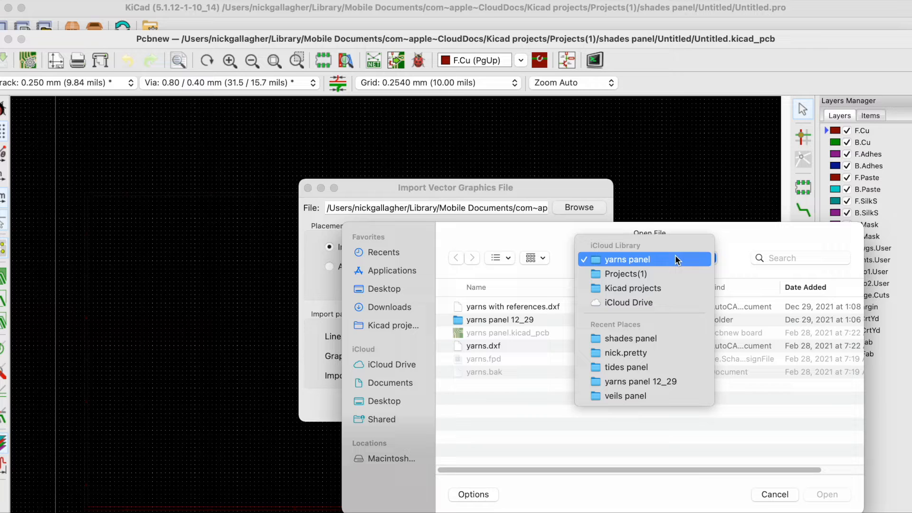
click(658, 274)
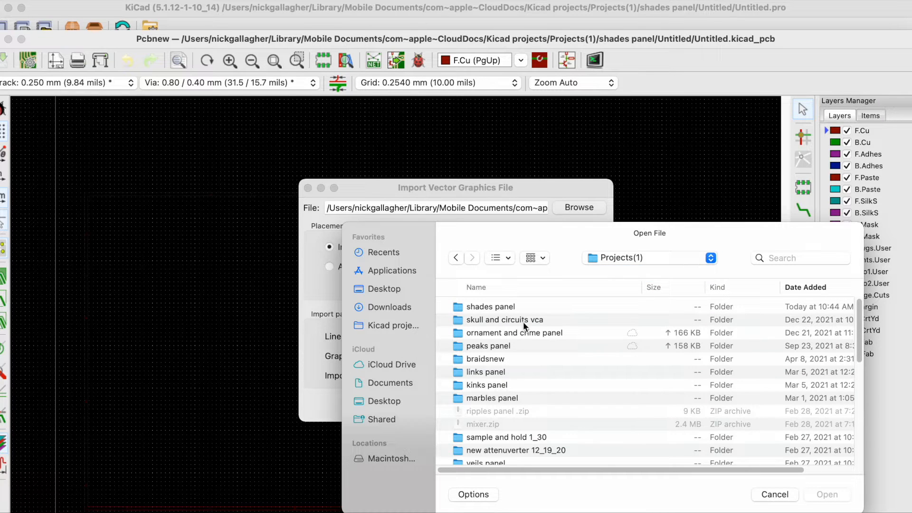
double_click(494, 309)
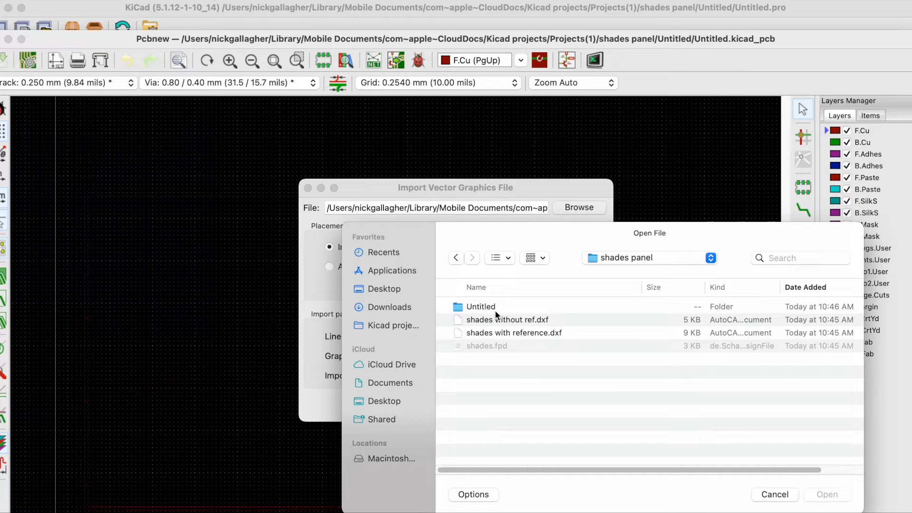
click(525, 332)
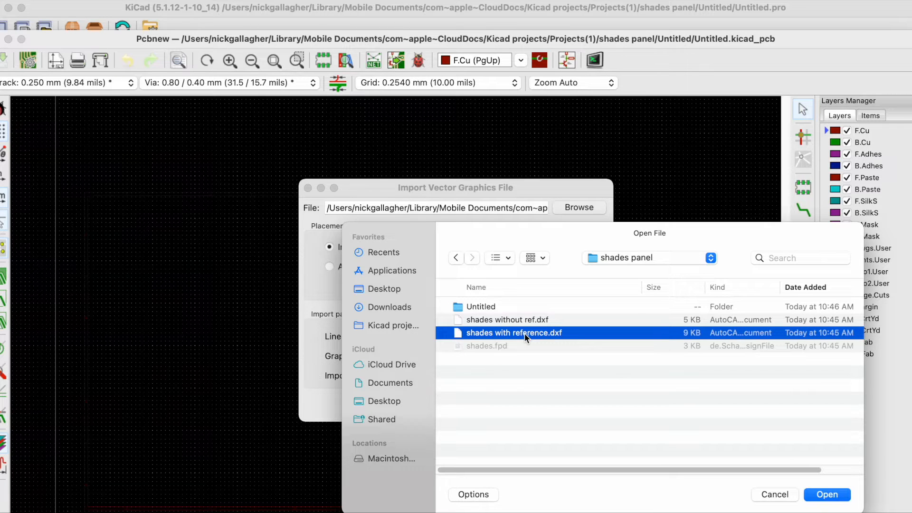
double_click(524, 332)
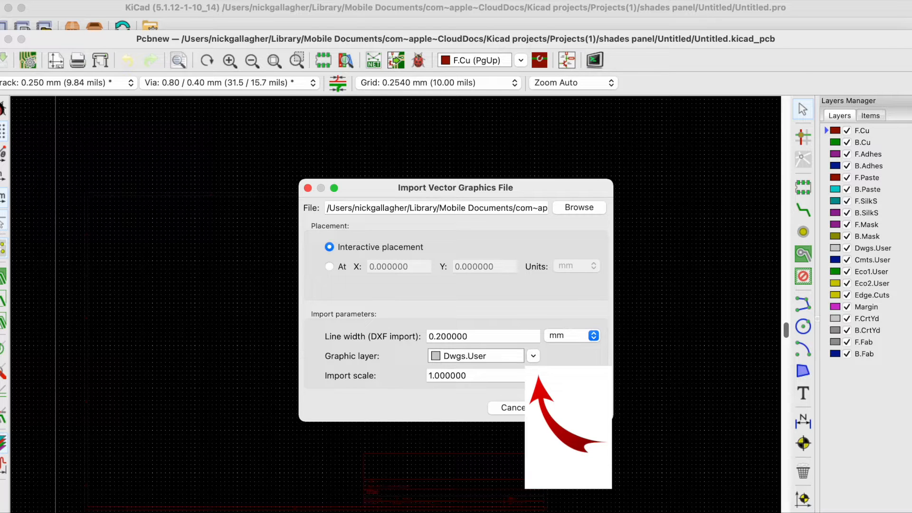
click(569, 410)
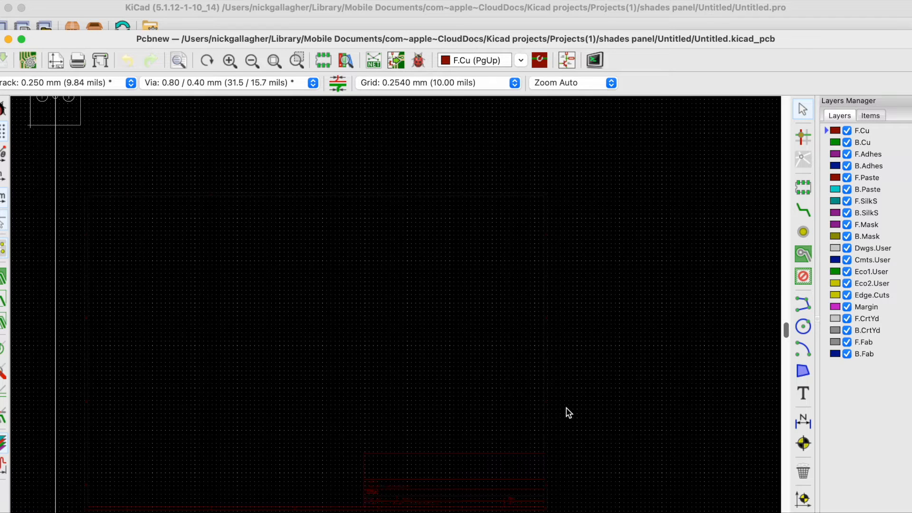
drag(56, 98, 237, 400)
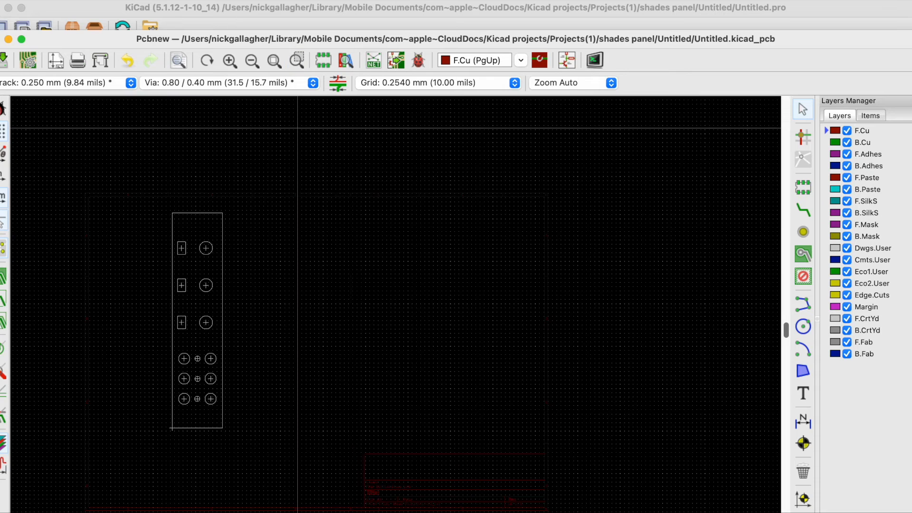
Step: Import shades without ref.dxf onto the Edge.Cuts layer at scale 1 and place it to the right of the reference drawing
click(64, 0)
mouse_move(120, 102)
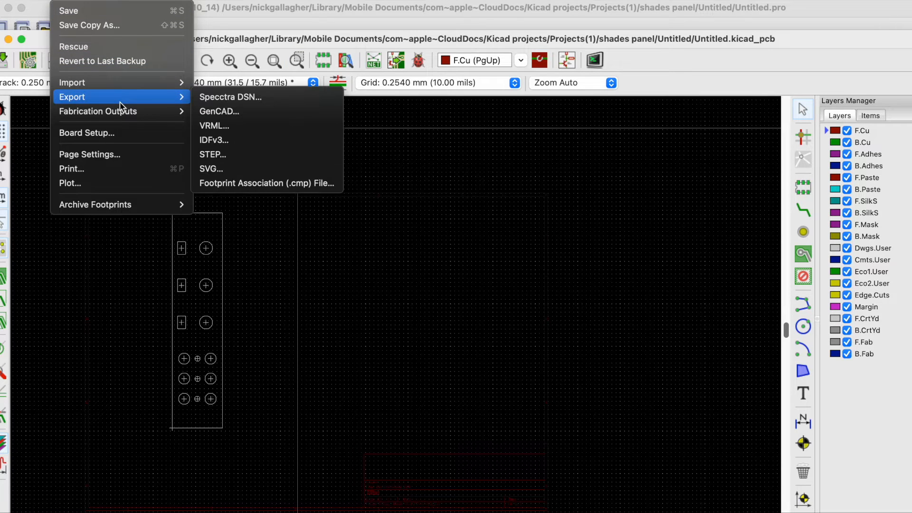
mouse_move(187, 82)
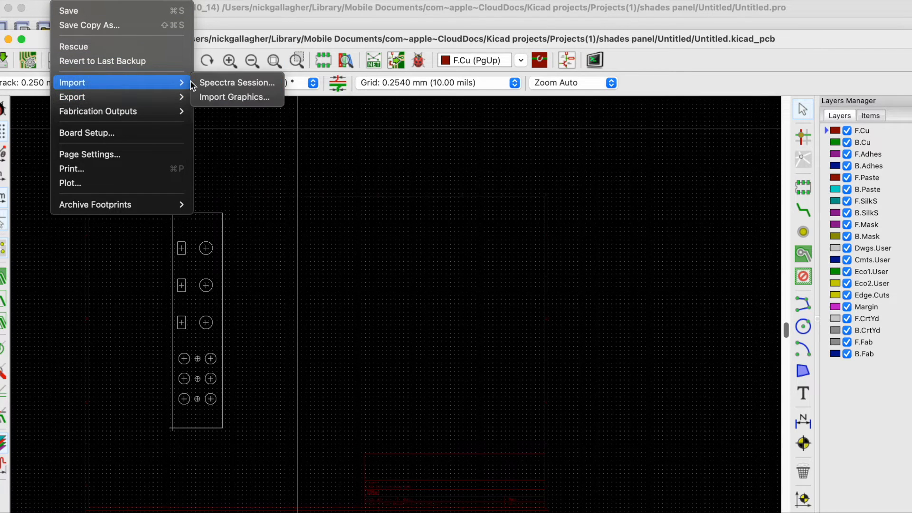
click(234, 97)
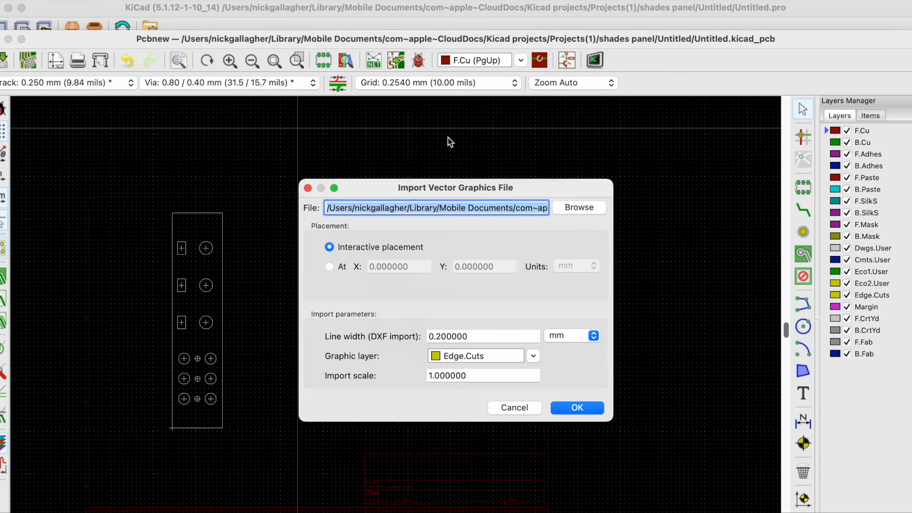
click(578, 208)
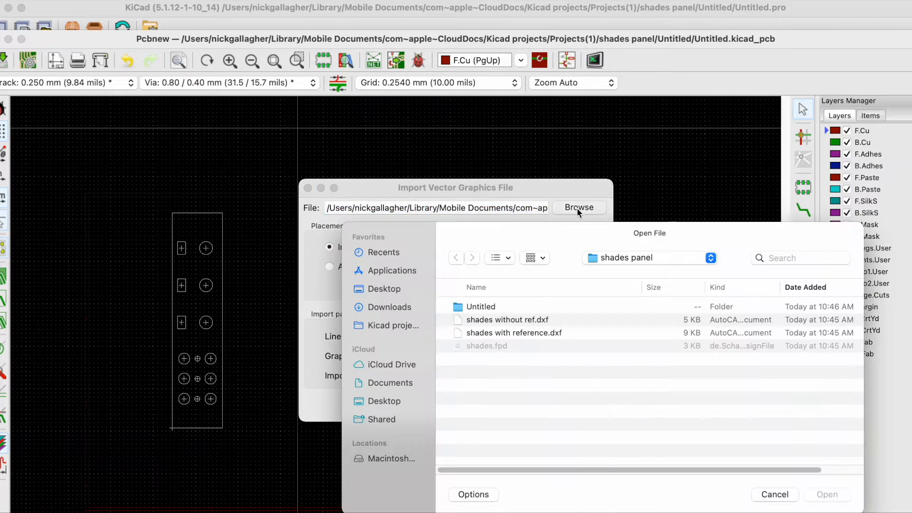
double_click(529, 320)
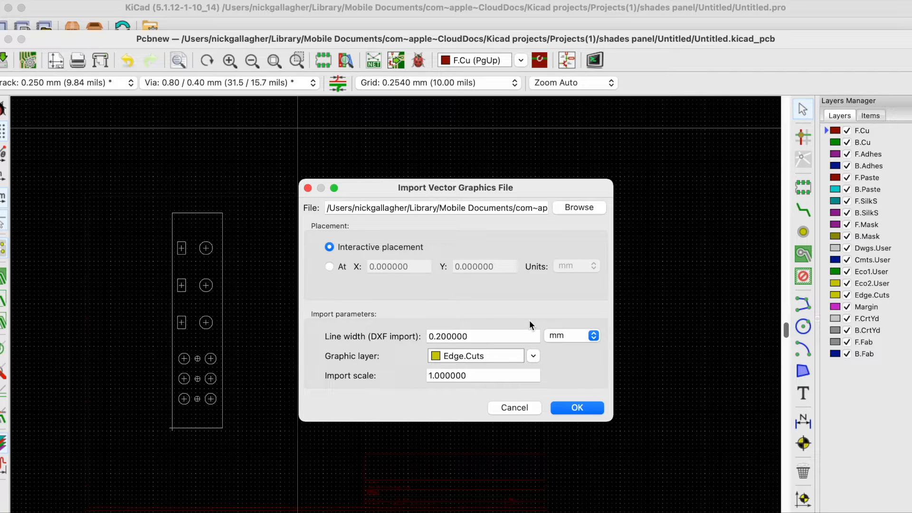
click(576, 408)
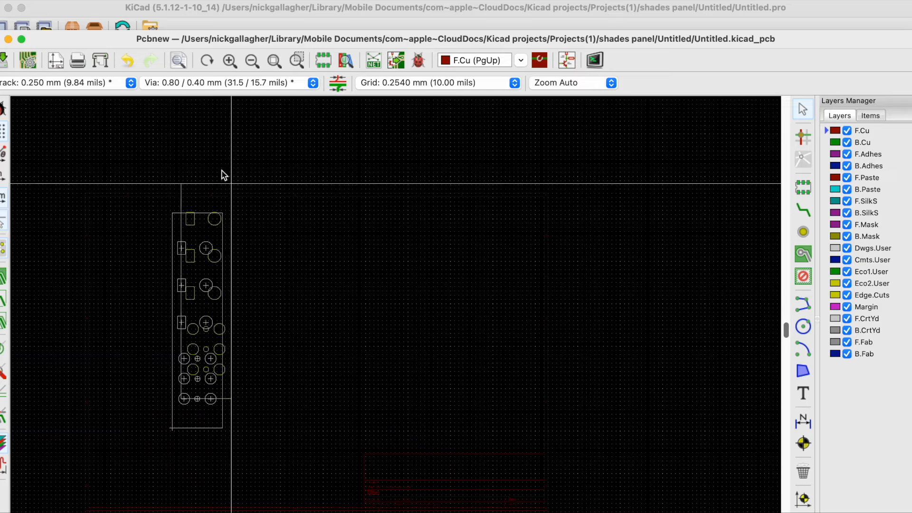
click(366, 215)
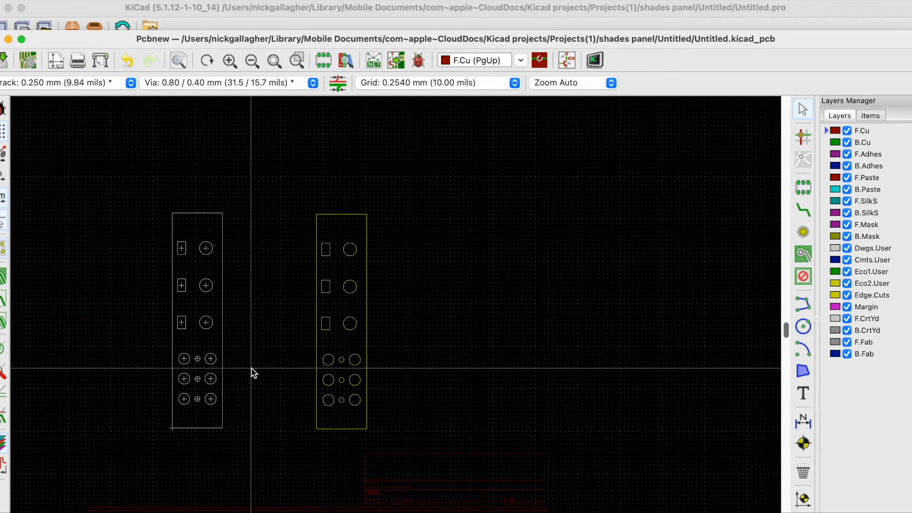
Step: Compare the outlines and holes of the Dwgs.User reference drawing with those of the Edge.Cuts drawing
scroll(323, 373, down, 1)
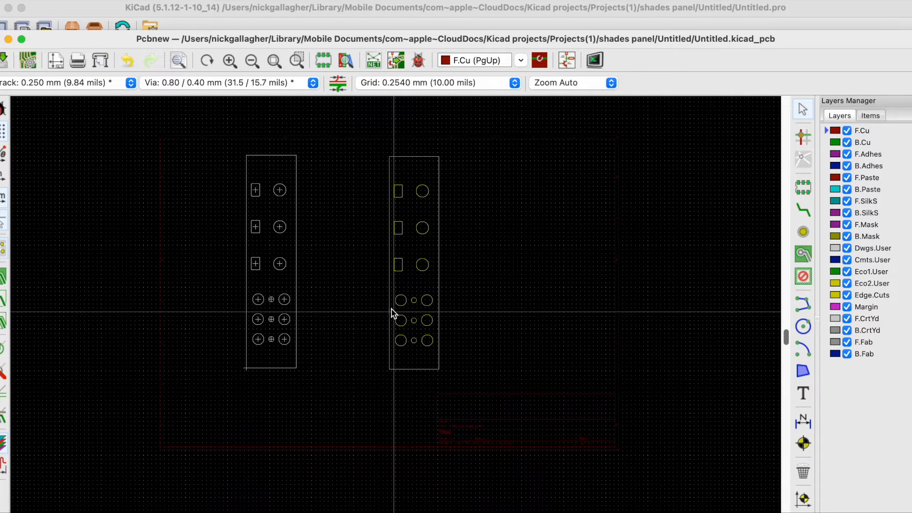
scroll(383, 306, up, 1)
scroll(397, 318, up, 4)
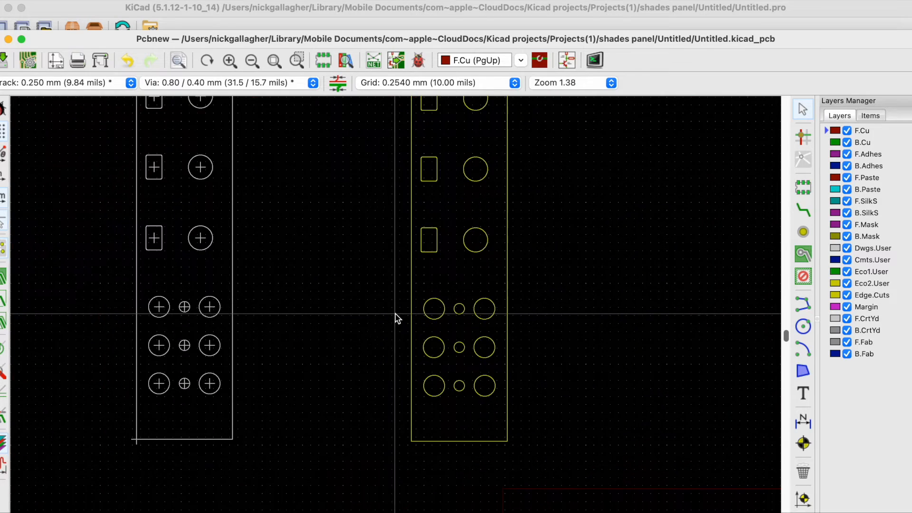
middle_drag(281, 226, 291, 364)
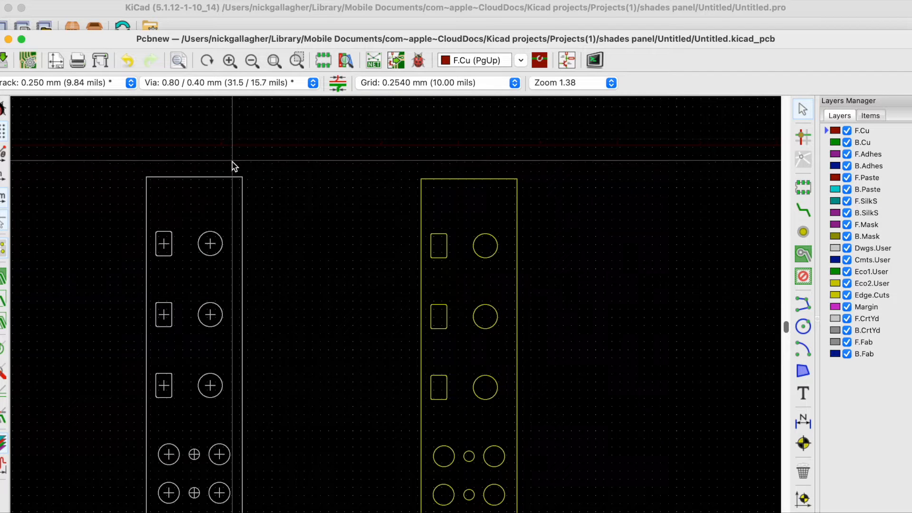
drag(269, 222, 54, 139)
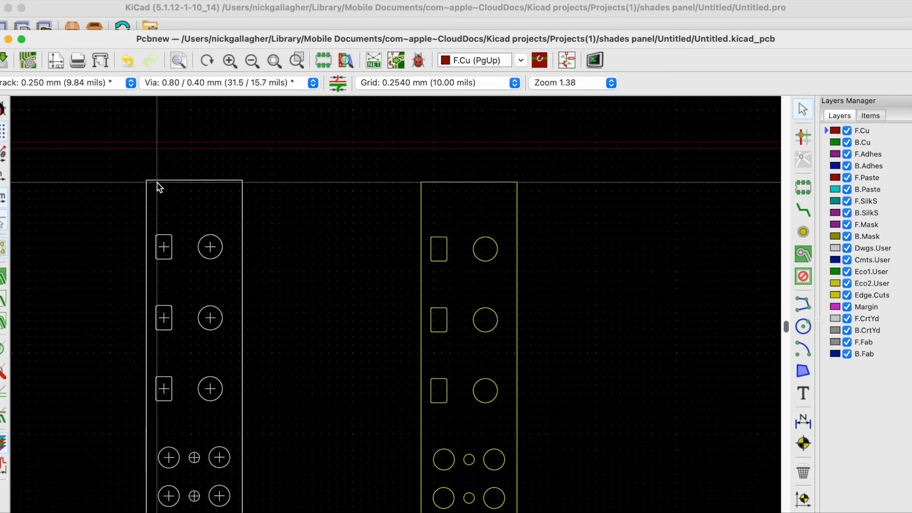
key(Home)
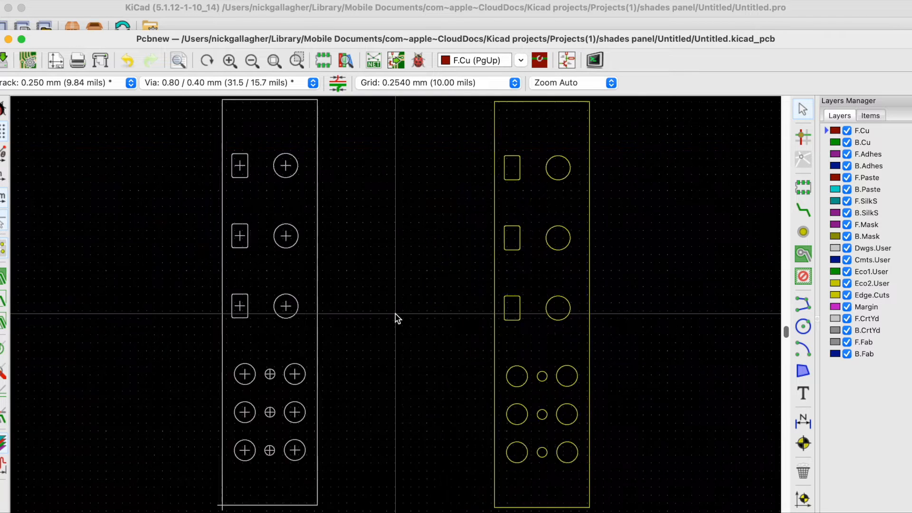
Step: Select the whole Dwgs.User reference drawing and move it by its upper-left corner towards the Edge.Cuts outline
scroll(395, 313, down, 1)
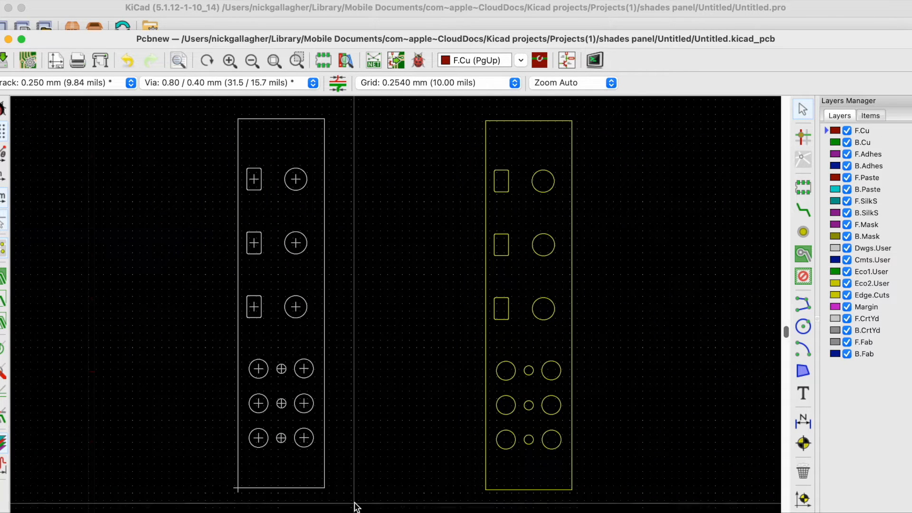
drag(352, 503, 204, 228)
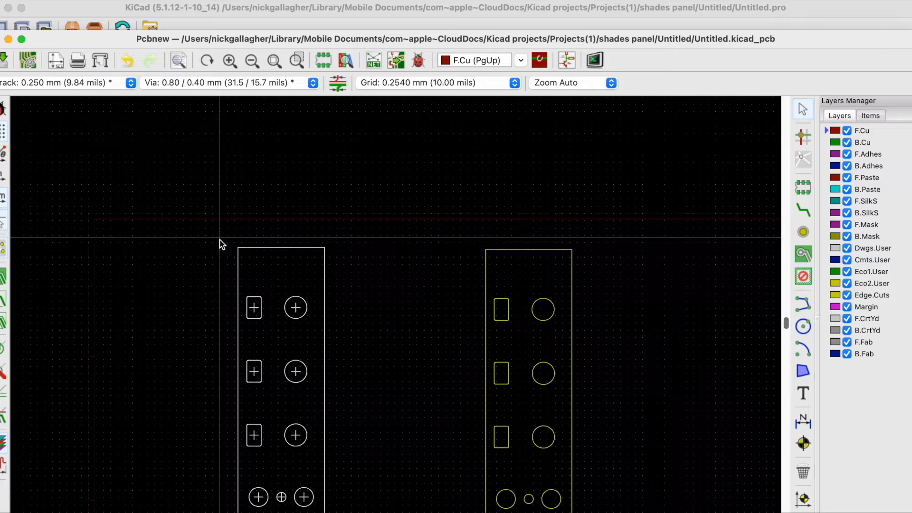
scroll(230, 253, up, 5)
scroll(398, 318, up, 3)
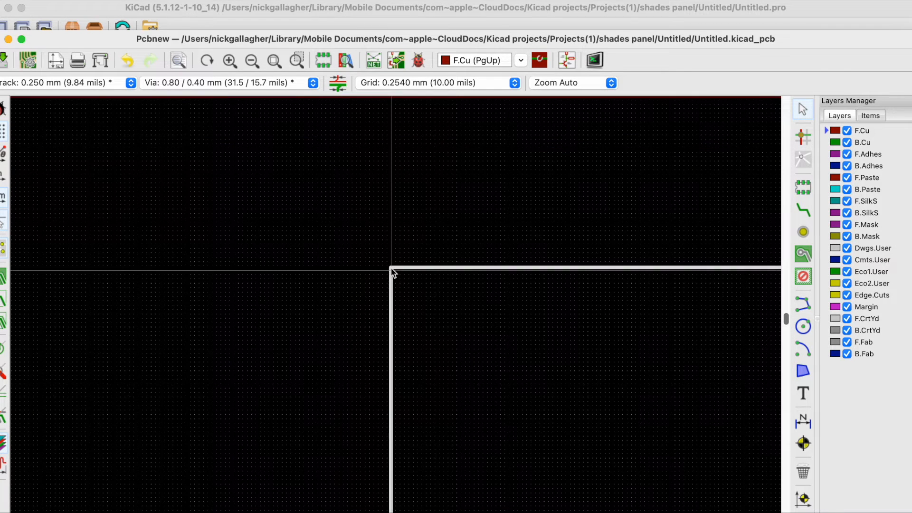
scroll(392, 271, up, 2)
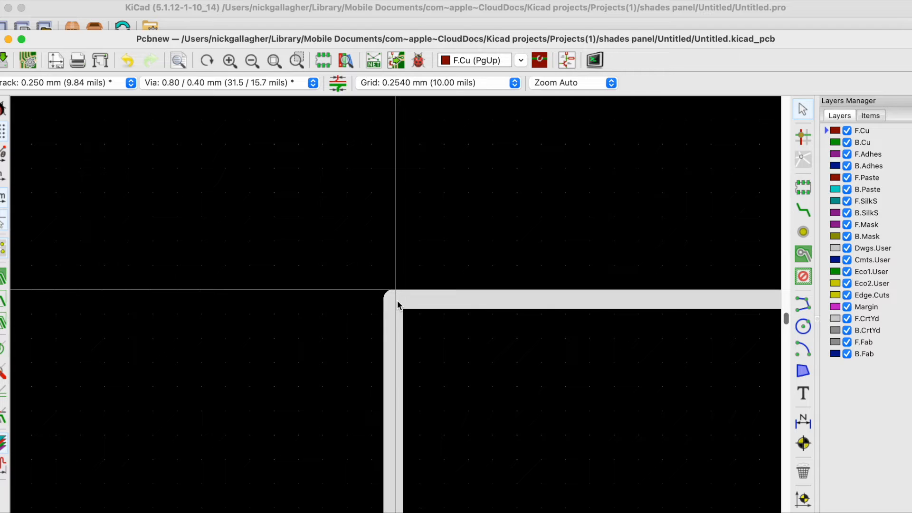
scroll(398, 307, down, 2)
scroll(396, 314, down, 4)
key(m)
scroll(380, 307, down, 2)
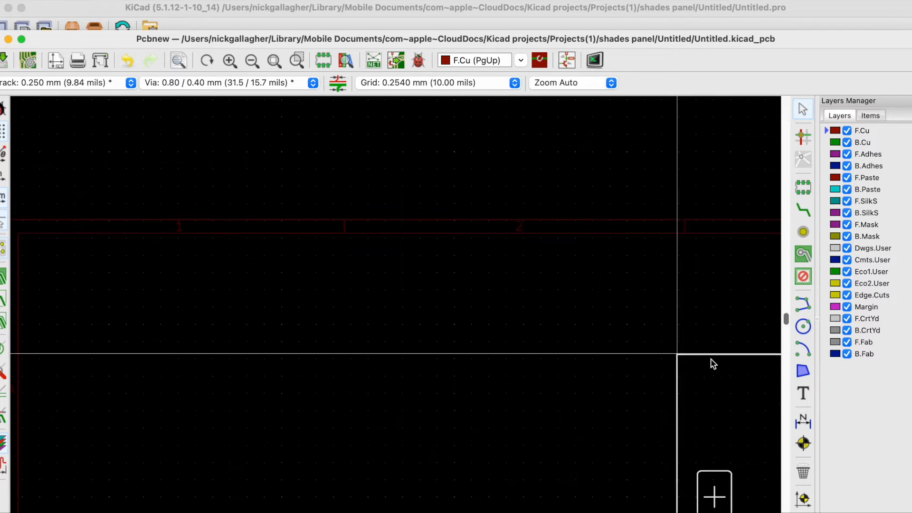
scroll(288, 343, down, 5)
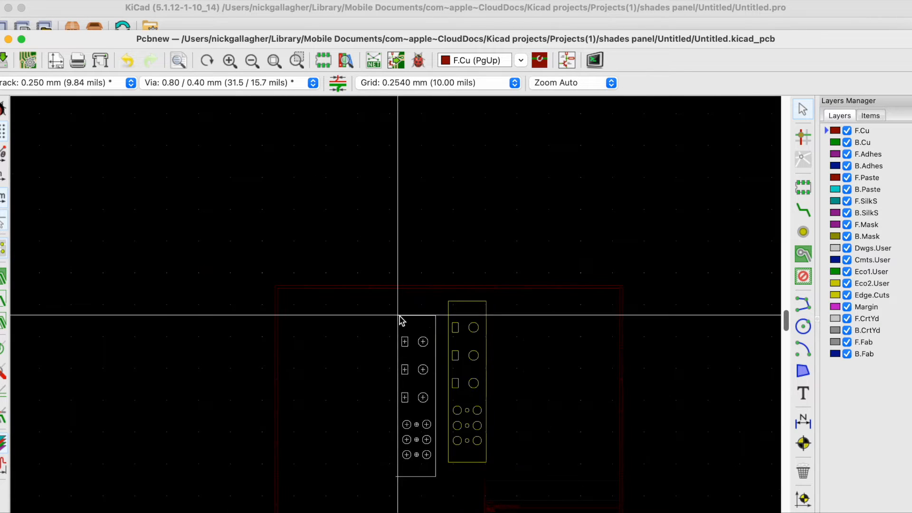
Step: Reduce the grid to 0.0508 mm and align the reference drawing's upper-left corner exactly with the Edge.Cuts outline's corner
scroll(428, 315, up, 4)
scroll(396, 316, up, 5)
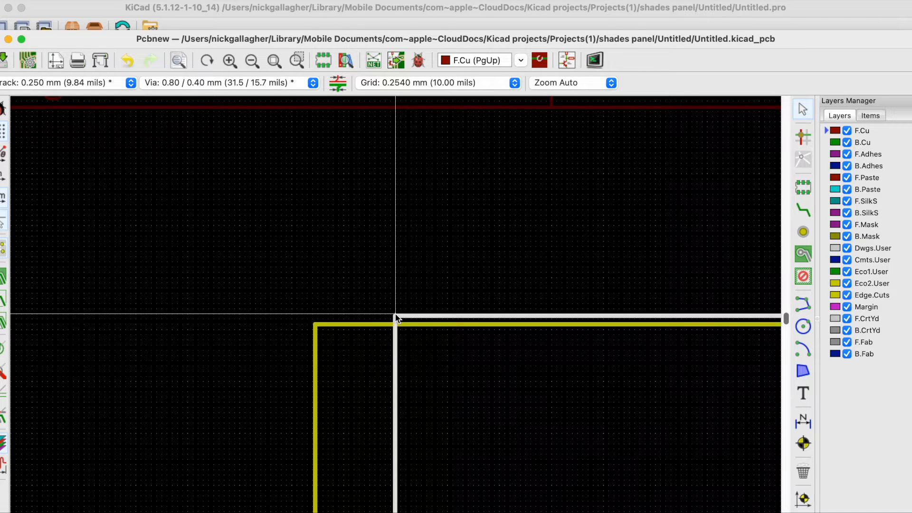
scroll(395, 314, up, 5)
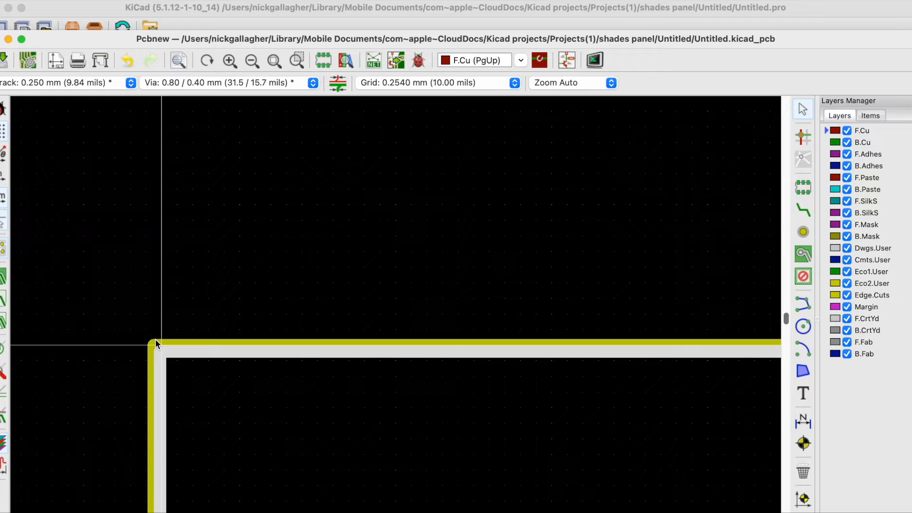
key(n)
key(n)
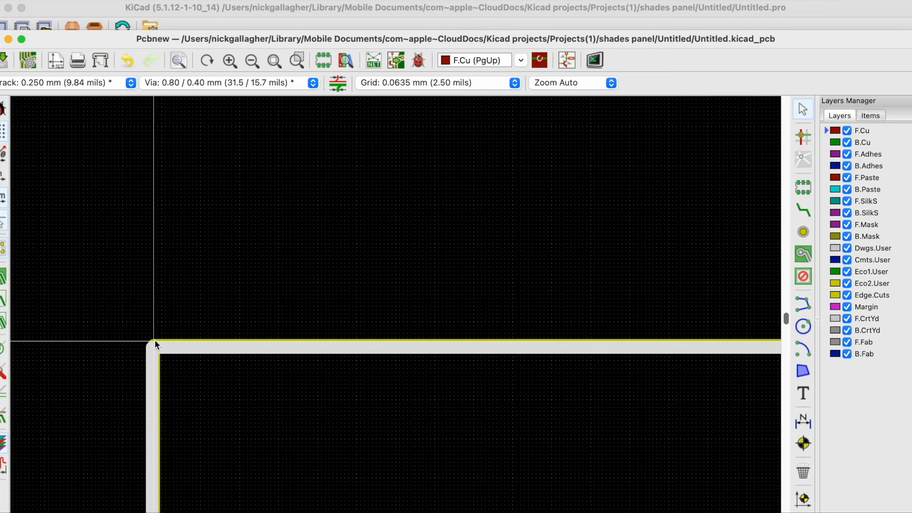
key(n)
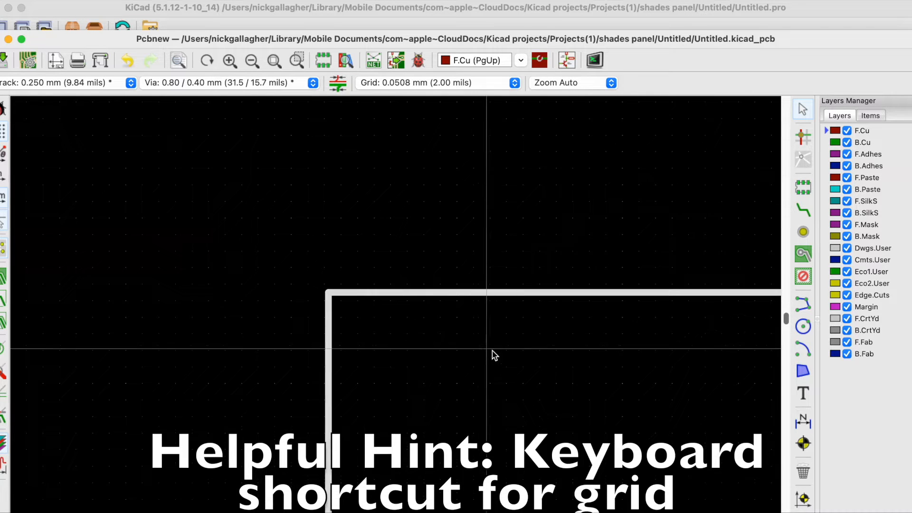
scroll(242, 241, down, 3)
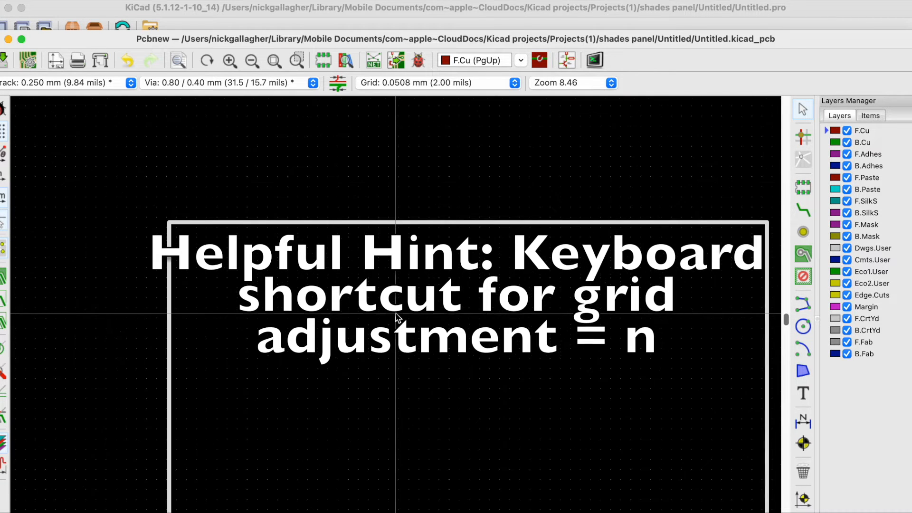
scroll(398, 318, down, 1)
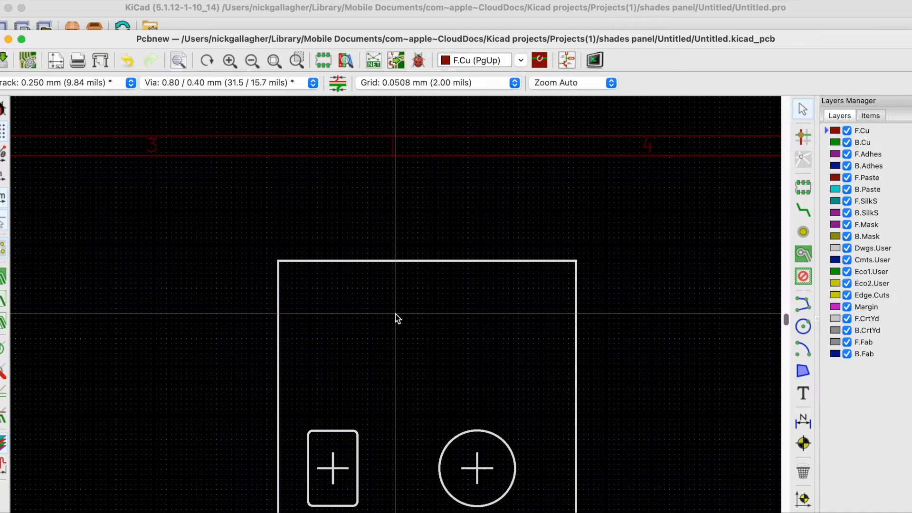
scroll(397, 317, down, 5)
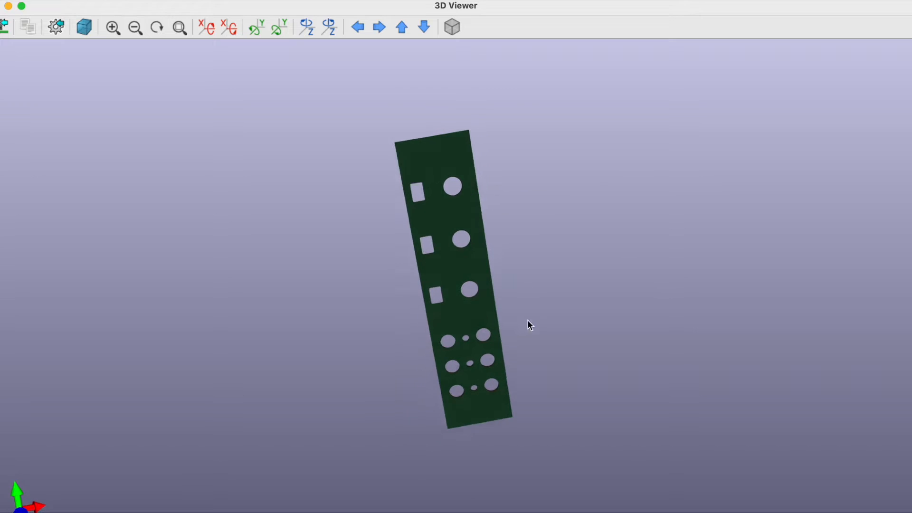
Step: Inspect the board's faces, edges and cutouts from several angles in the 3D viewer, and close the viewer
drag(527, 320, 513, 81)
drag(551, 256, 211, 380)
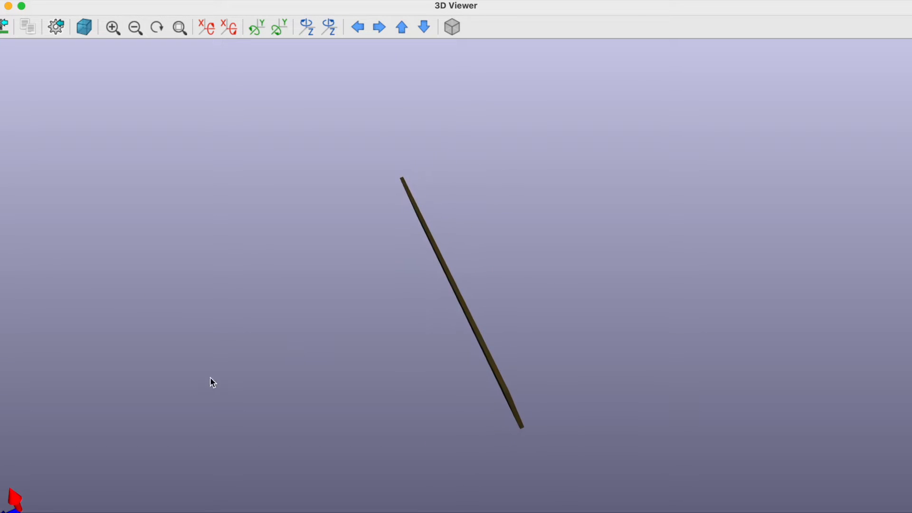
drag(519, 340, 695, 363)
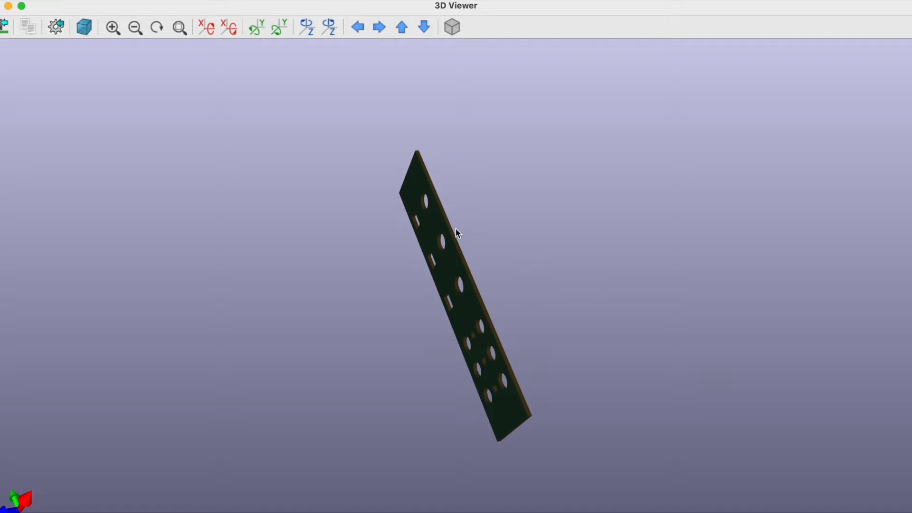
drag(336, 206, 743, 305)
drag(456, 347, 597, 413)
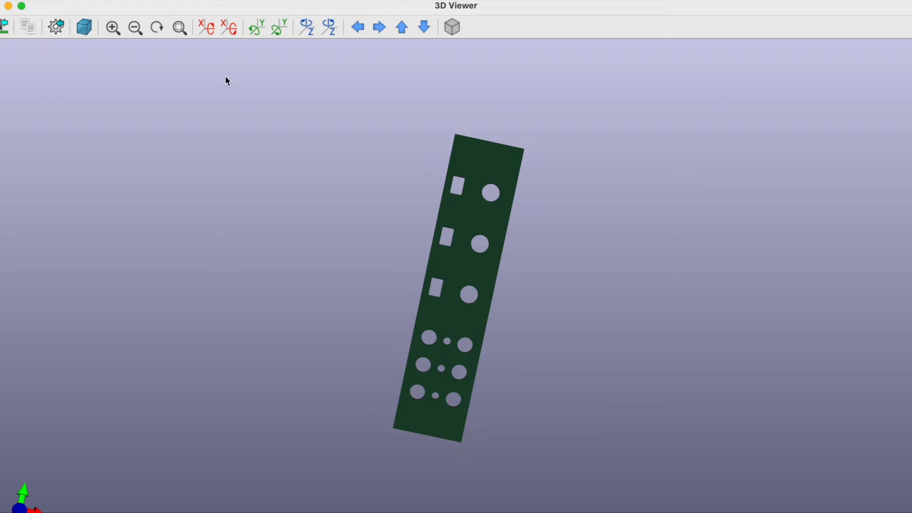
click(1, 6)
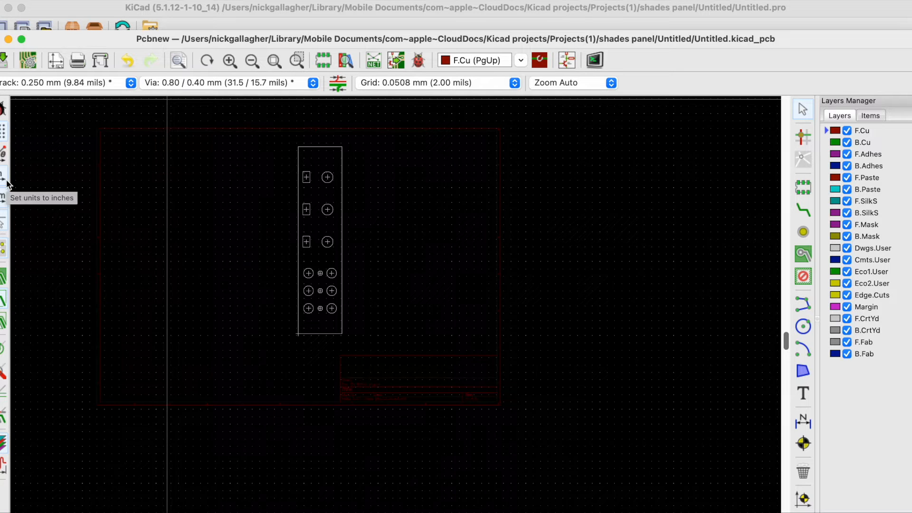
click(19, 1)
click(48, 30)
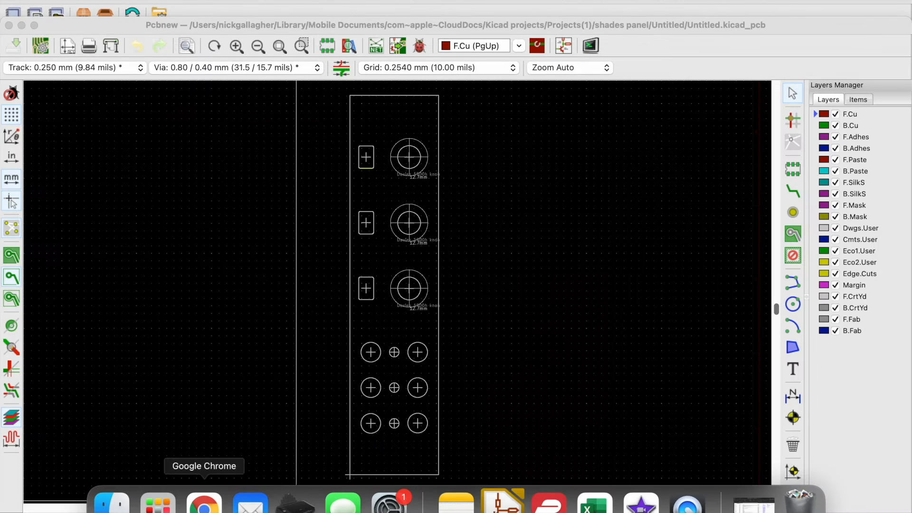
Step: Switch to Finder and create a new folder named "sample footprint folder" on the Desktop
click(112, 499)
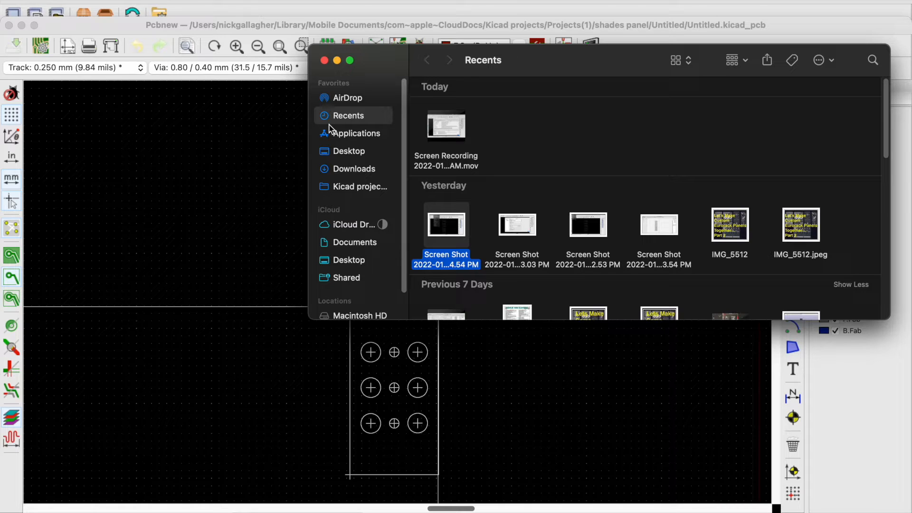
click(353, 155)
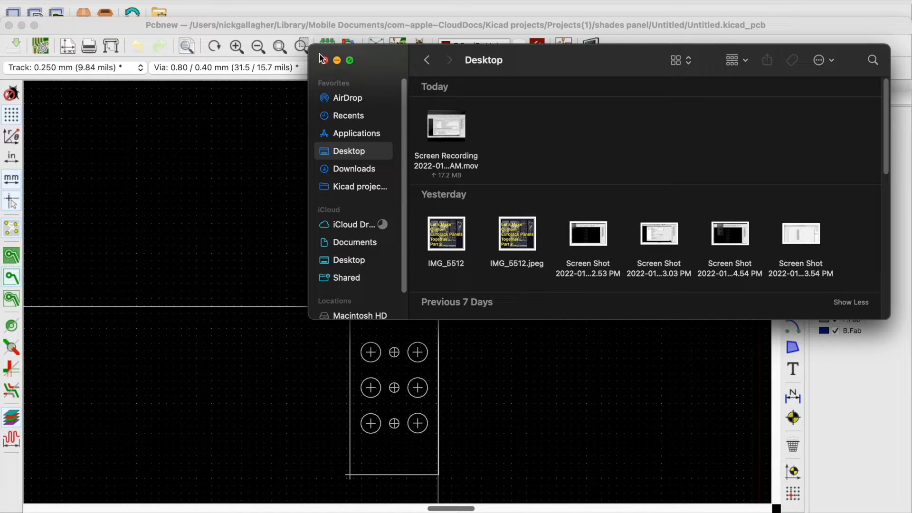
right_click(496, 115)
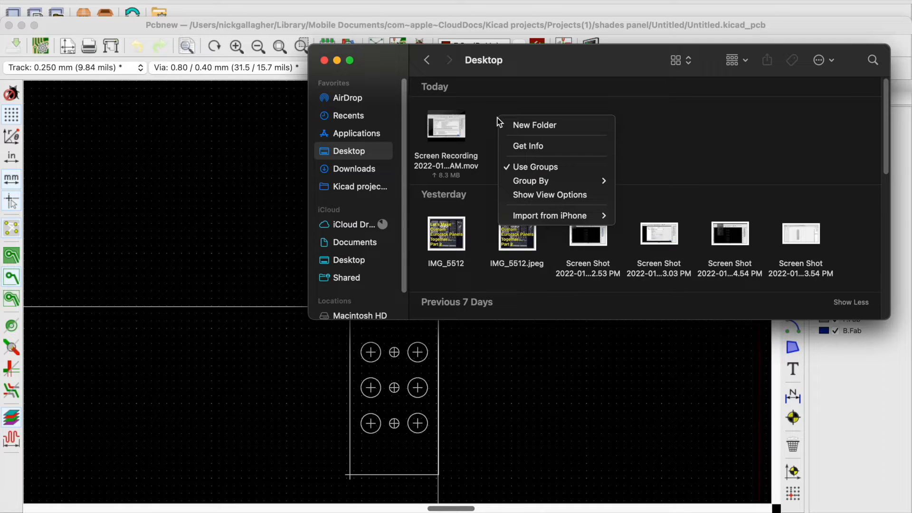
click(521, 124)
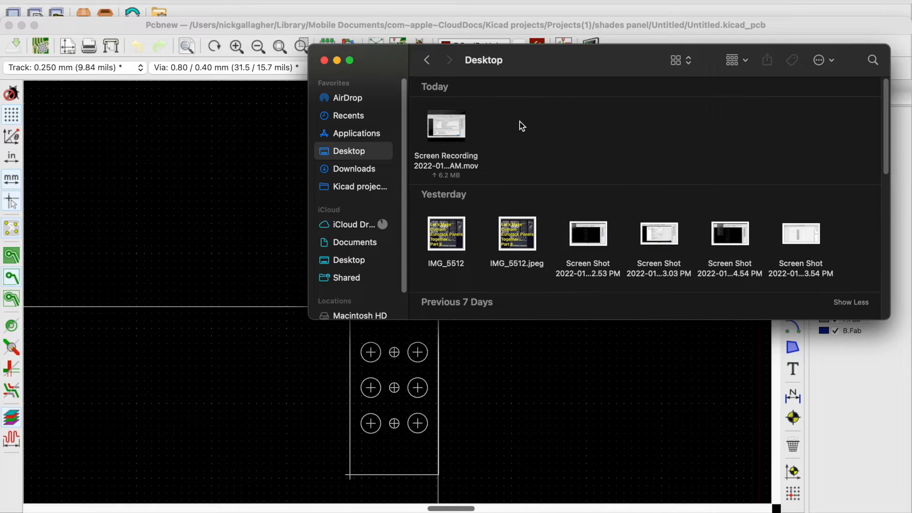
text(sample)
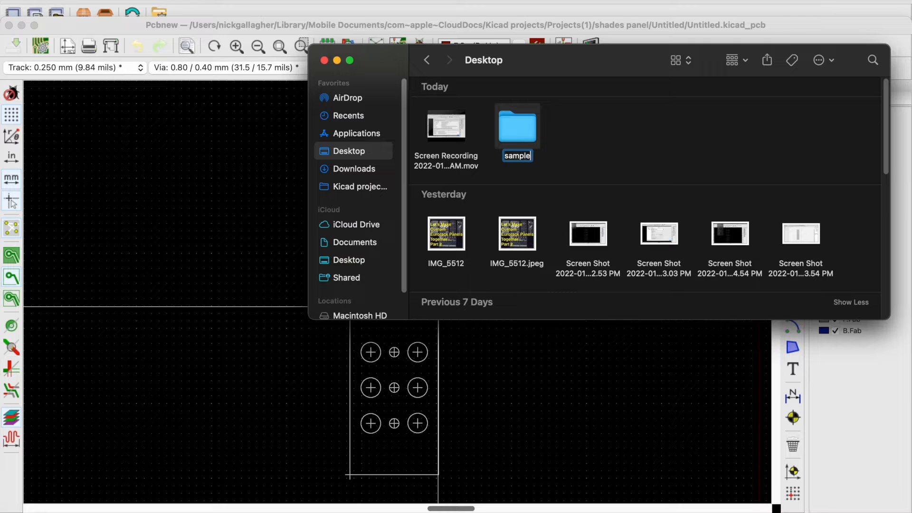
text( footpri)
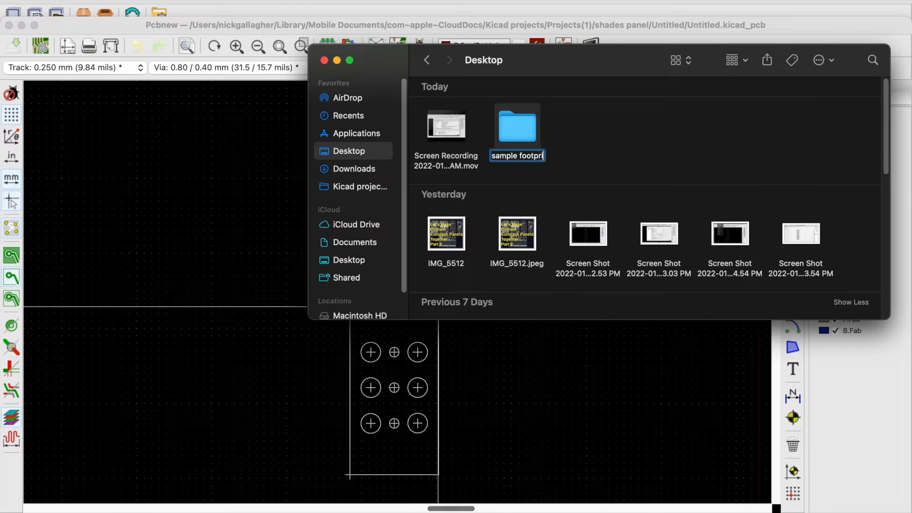
text(nt folder)
key(Return)
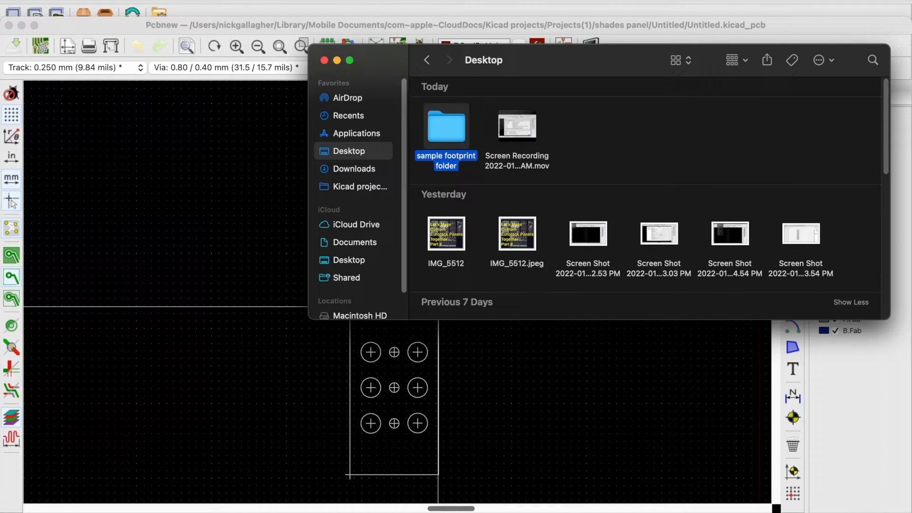
Step: Switch back to Pcbnew and add a global footprint library entry with the nickname "sample folder"
click(539, 405)
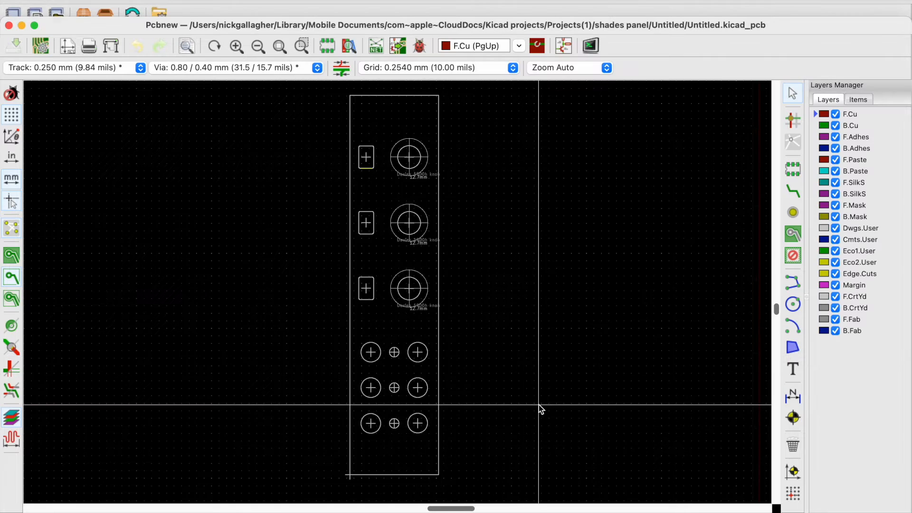
key(o)
click(627, 470)
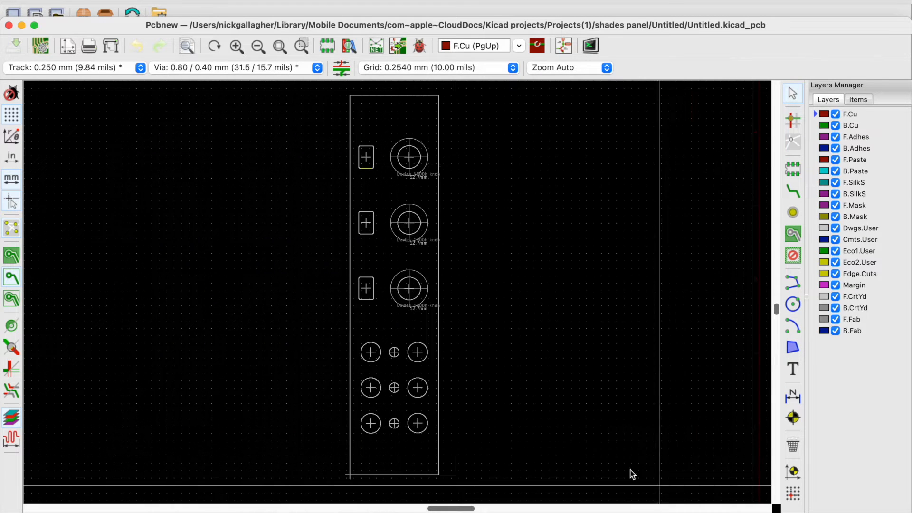
click(315, 1)
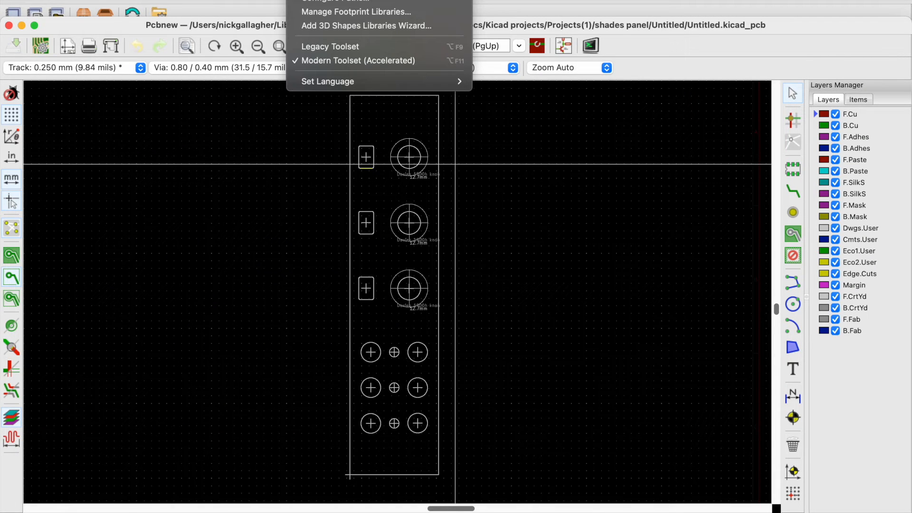
click(326, 15)
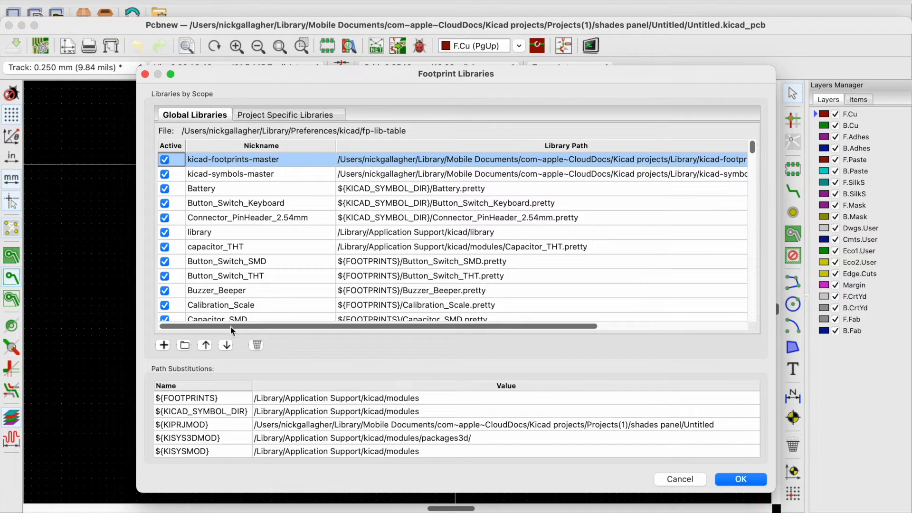
click(164, 345)
text(sample folde)
text(r)
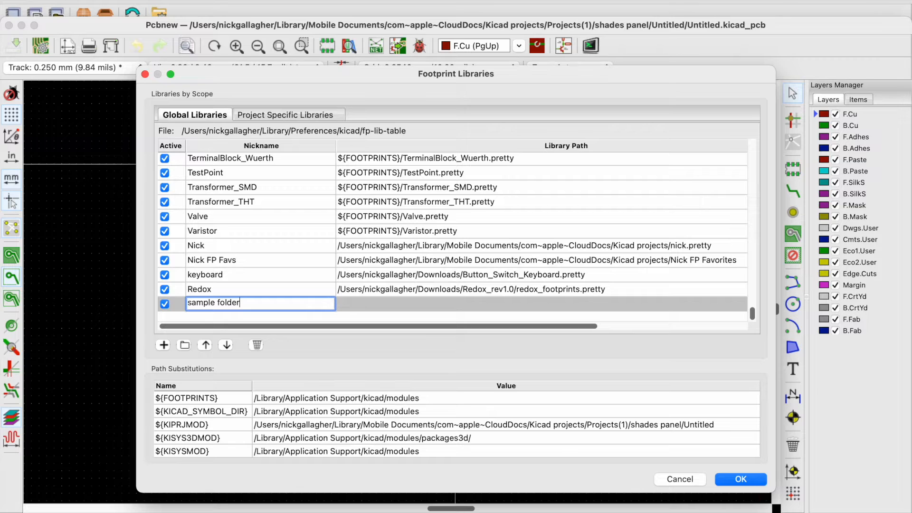
Step: Set the library path of the "sample folder" entry to the "sample footprint folder" on the Desktop
click(694, 304)
click(734, 303)
click(226, 173)
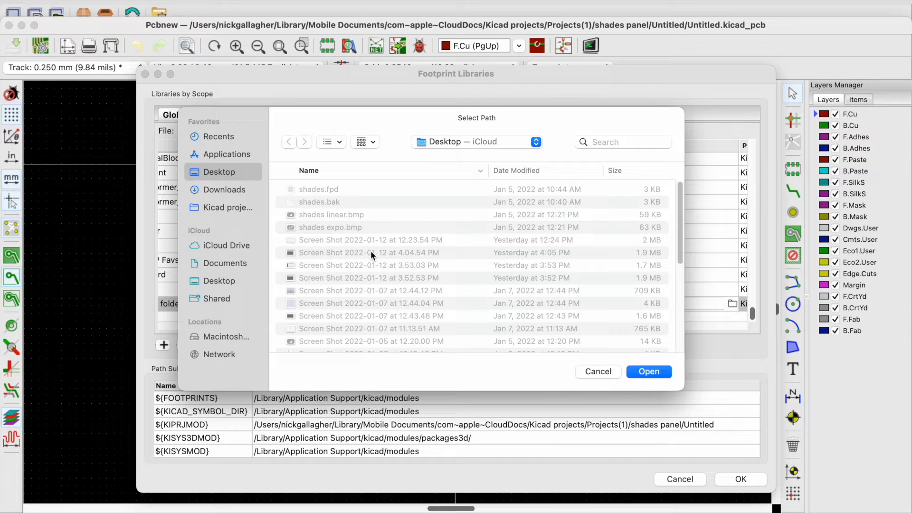
scroll(440, 266, down, 10)
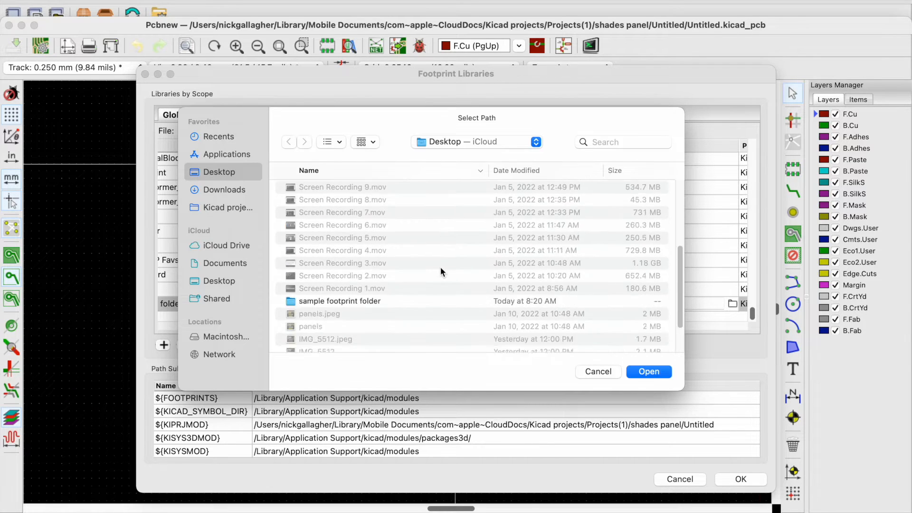
click(367, 225)
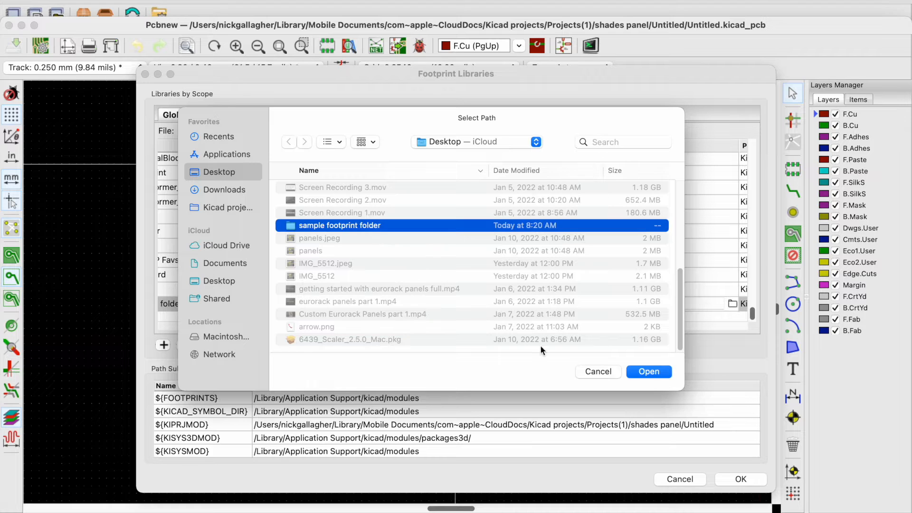
click(636, 369)
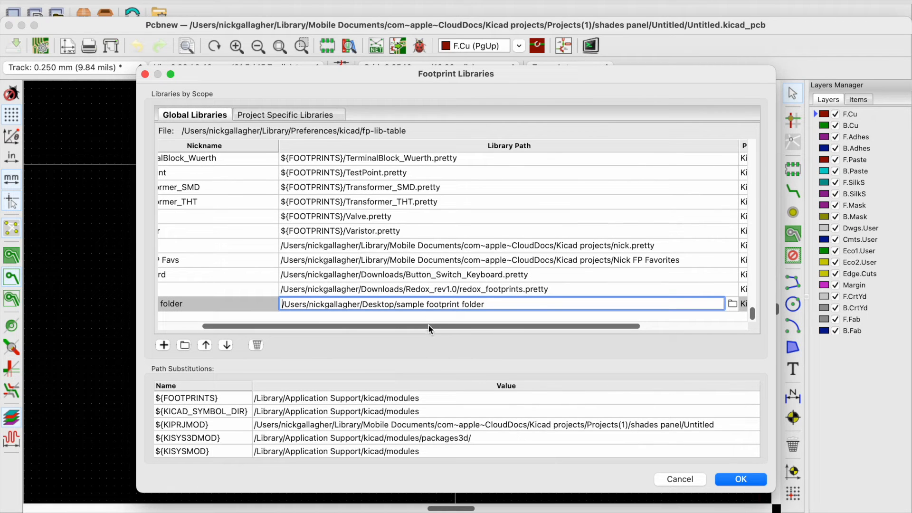
drag(423, 326, 295, 326)
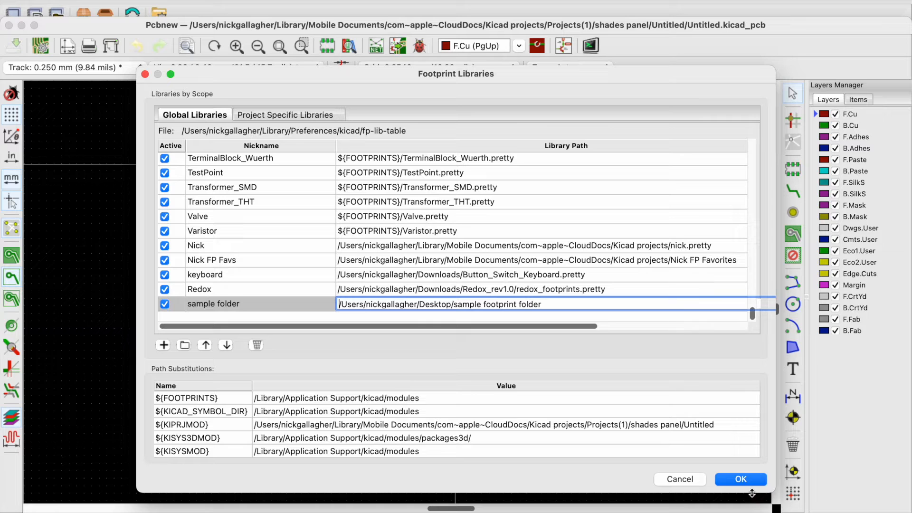
Step: Save the global footprint library table with the "sample folder" entry
click(752, 478)
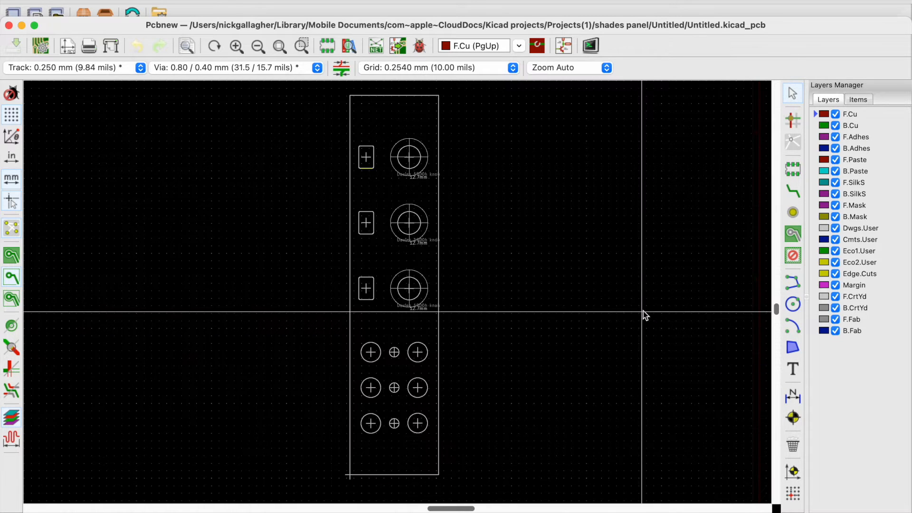
click(791, 170)
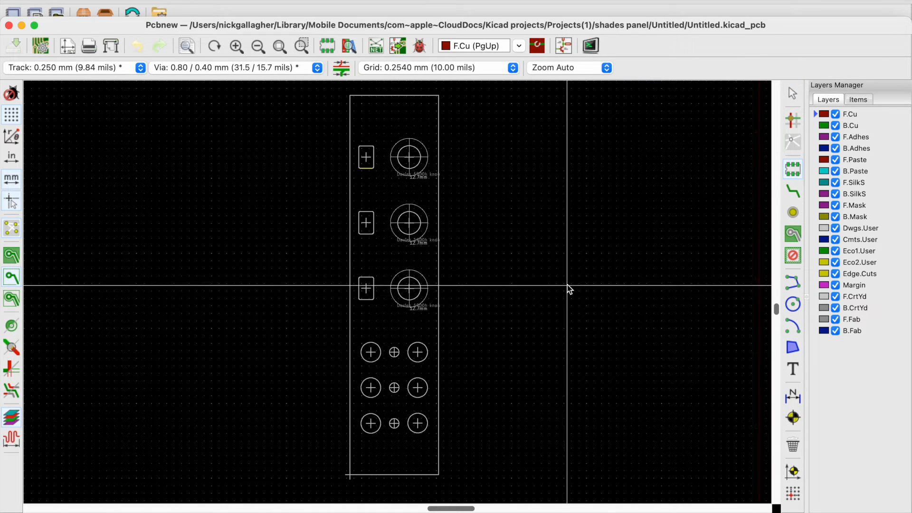
click(567, 284)
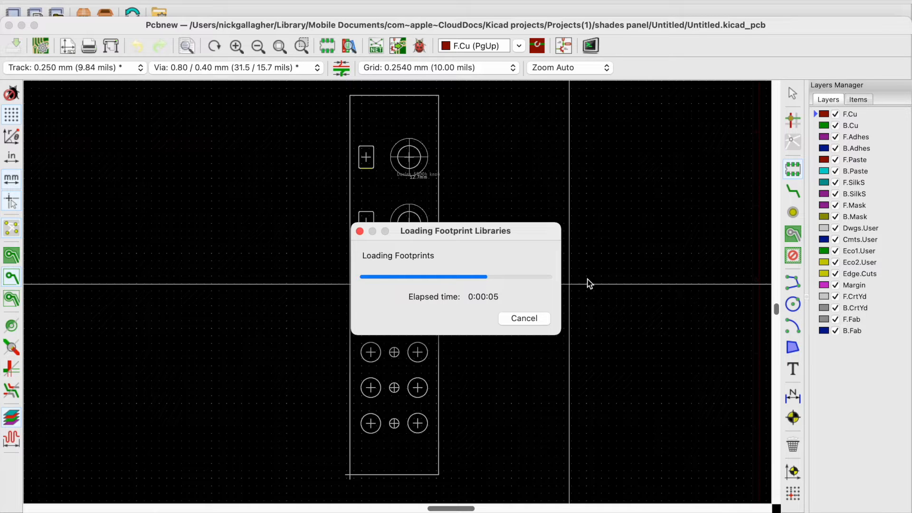
click(525, 319)
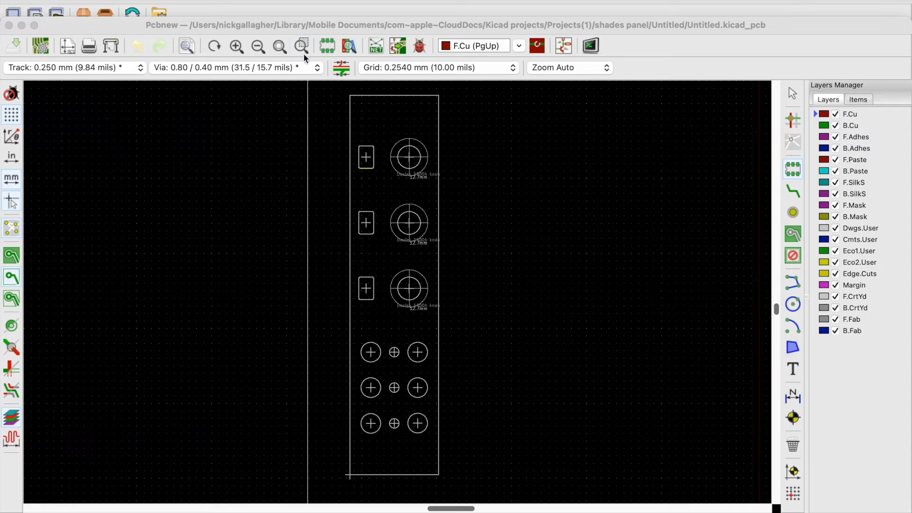
Step: Open the footprint editor and locate the "sample folder" library in the library list
click(286, 19)
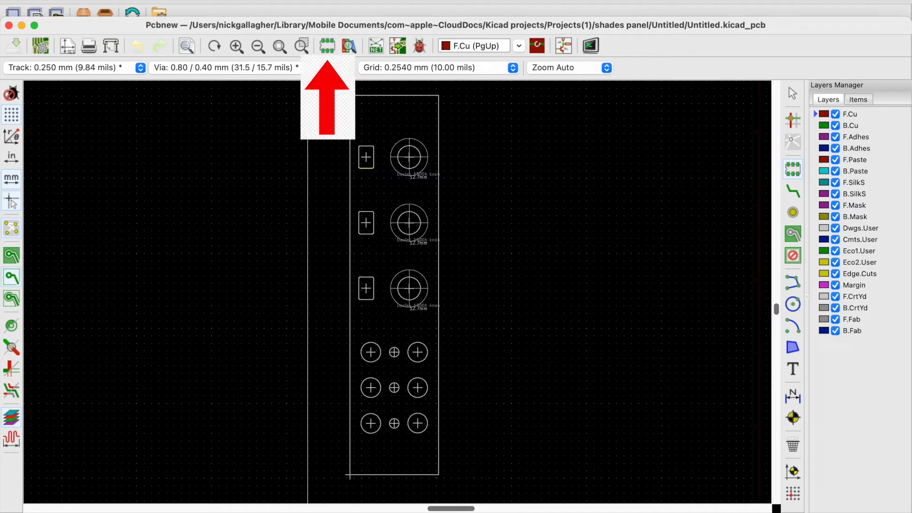
click(325, 45)
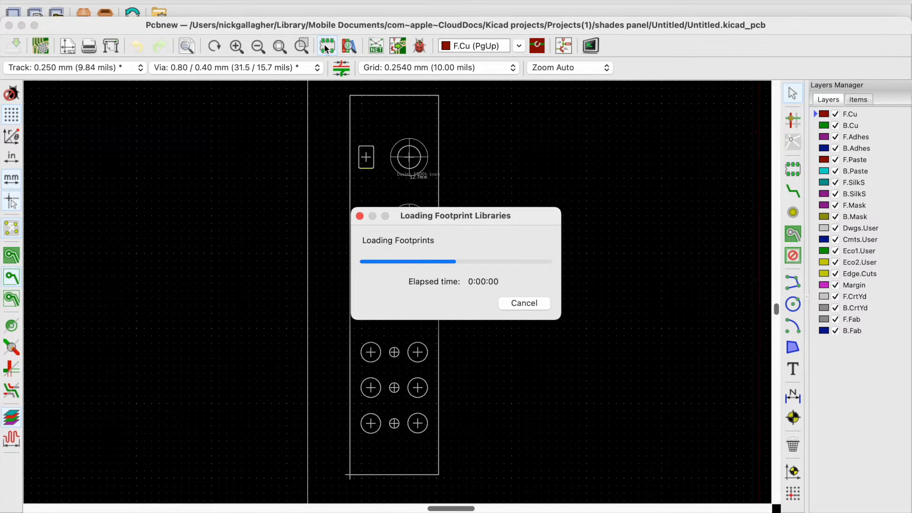
drag(289, 81, 327, 355)
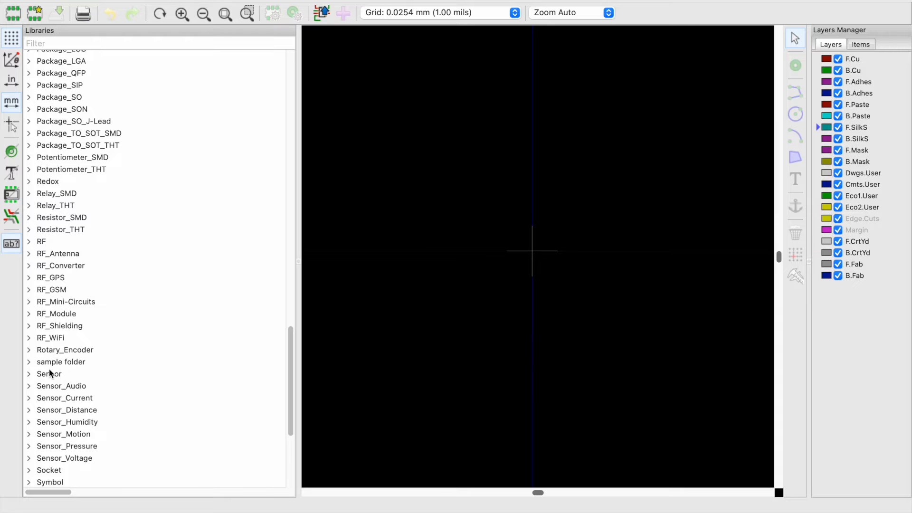
scroll(79, 347, down, 3)
scroll(80, 335, up, 20)
scroll(82, 326, down, 3)
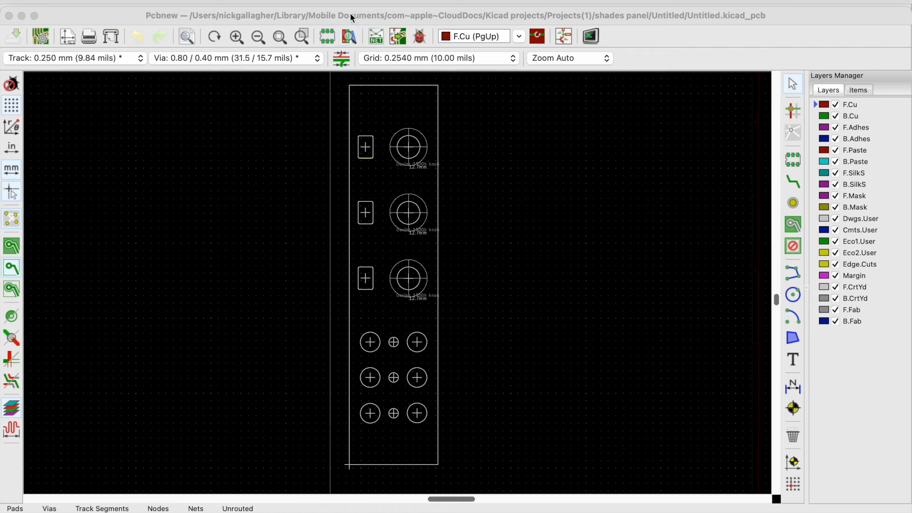
Step: Bring the footprint editor back up and expand the MountingHole library
click(332, 36)
scroll(291, 149, down, 3)
drag(292, 149, 284, 304)
click(59, 265)
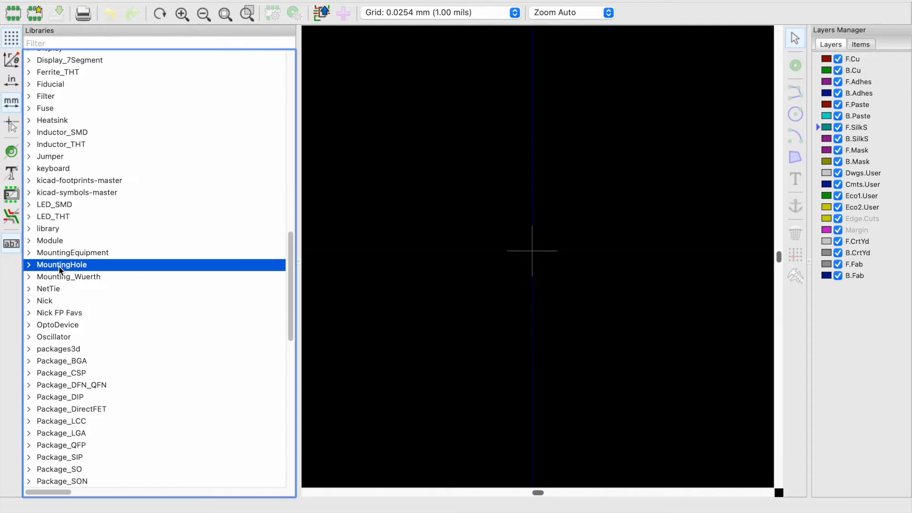
double_click(59, 266)
drag(58, 493, 63, 494)
scroll(132, 391, up, 2)
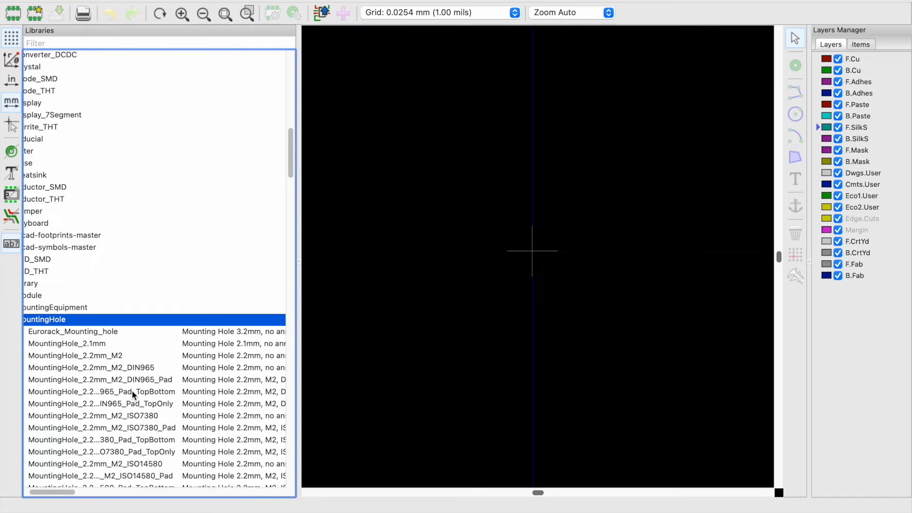
Step: Load the MountingHole_3.2mm_M3_DIN965 footprint, the 3.2 mm M3 hole without annular ring, for editing
scroll(132, 390, down, 13)
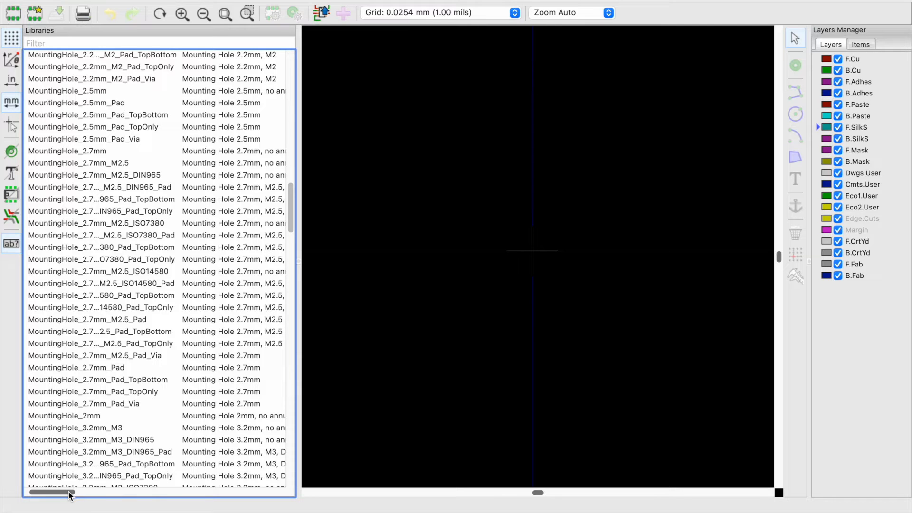
scroll(68, 491, right, 3)
scroll(167, 429, down, 2)
scroll(171, 418, down, 2)
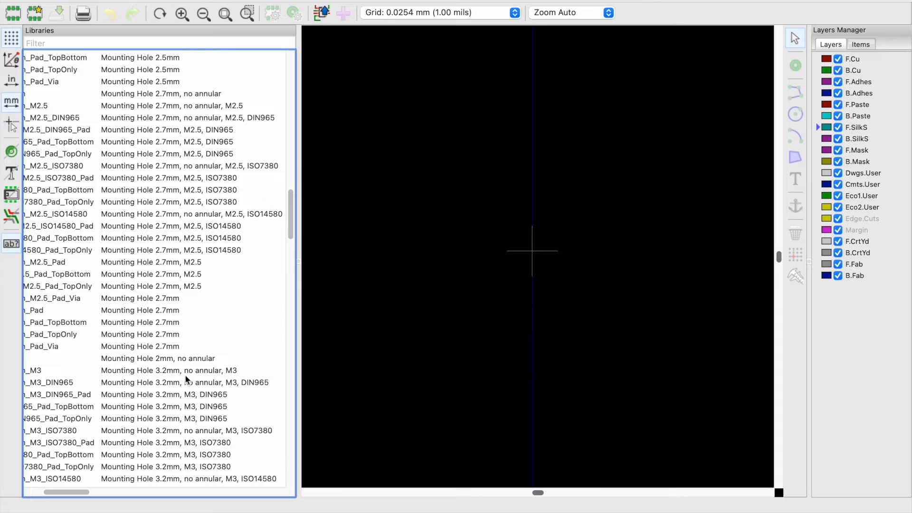
click(183, 372)
click(184, 384)
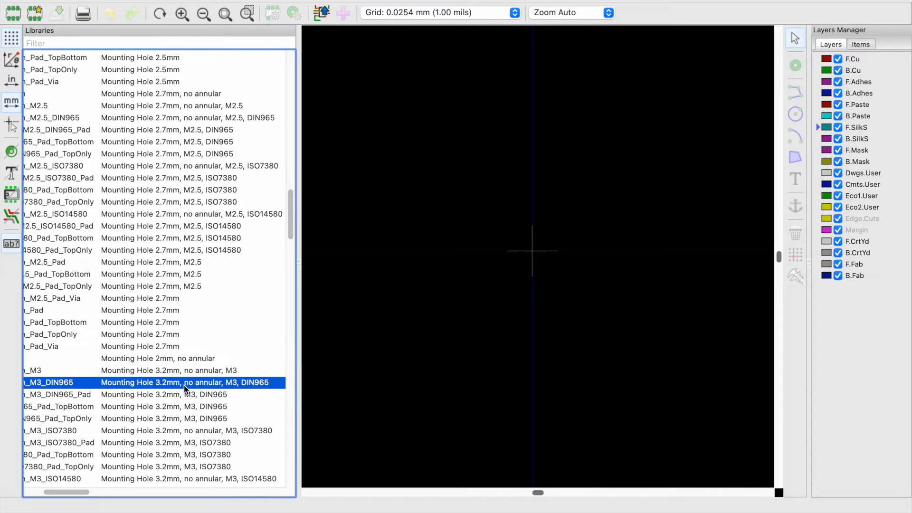
double_click(184, 387)
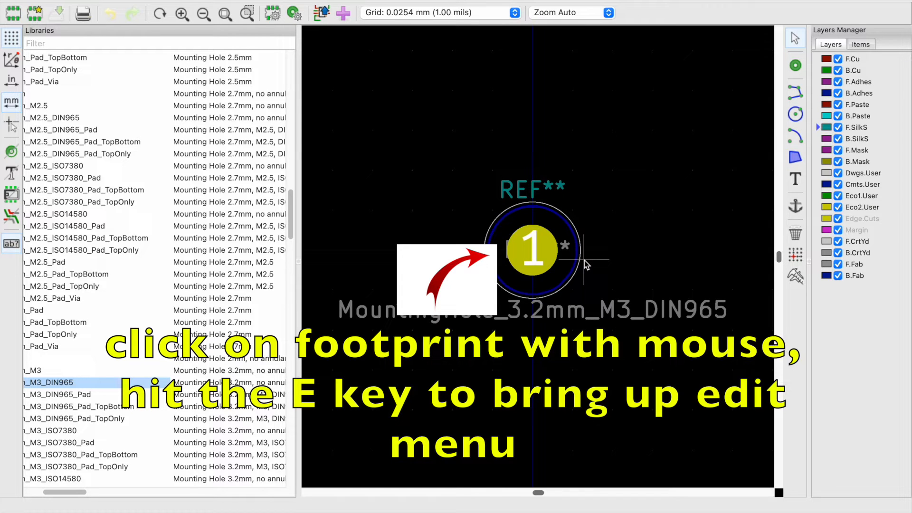
Step: Edit the properties of the mounting hole's pad 1, setting its size to 7.2 mm in X and 4.6 mm in Y
click(538, 251)
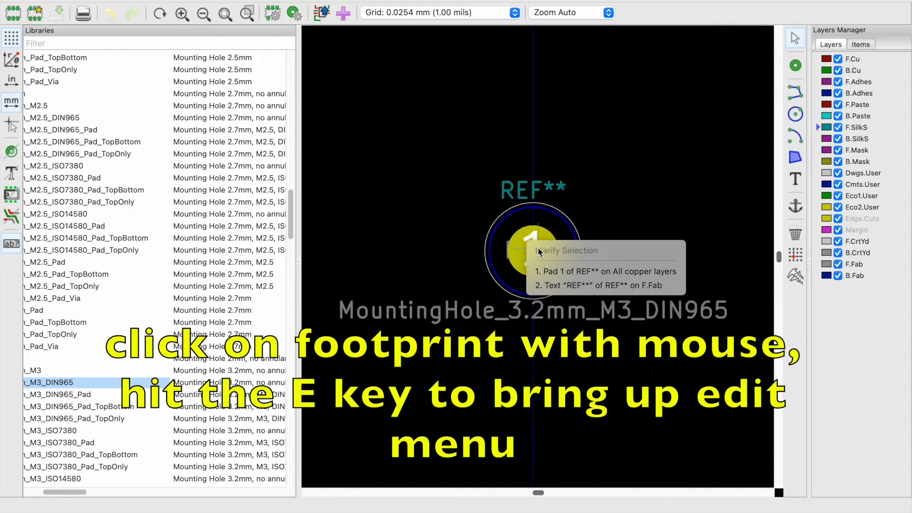
click(582, 273)
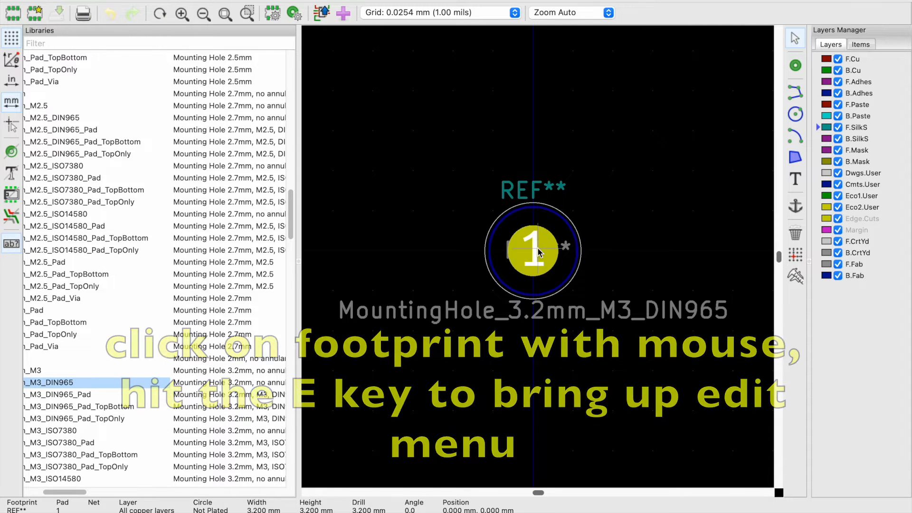
key(e)
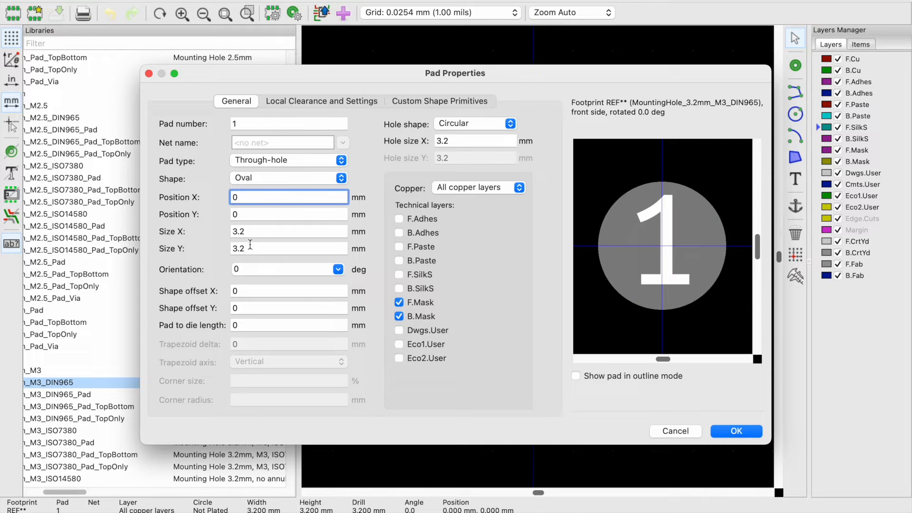
key(Tab)
key(Tab)
text(7)
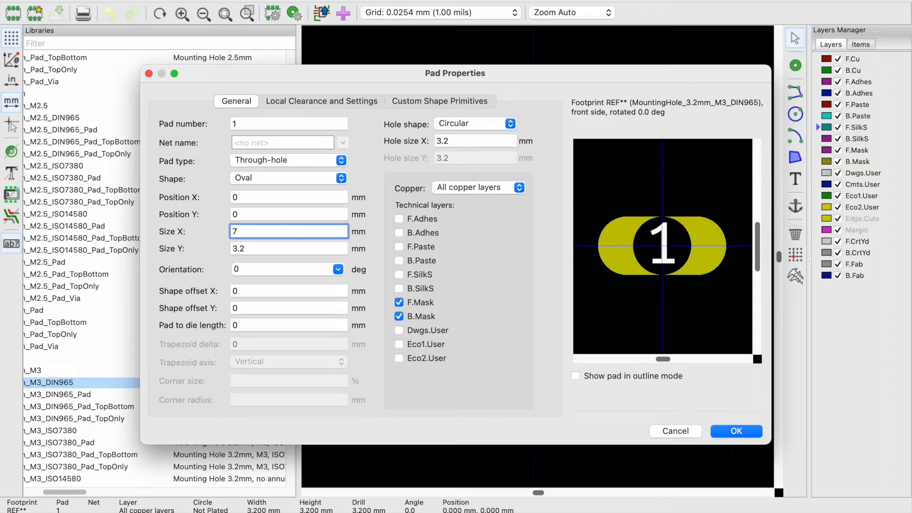
text(.2)
key(Tab)
text(4.6)
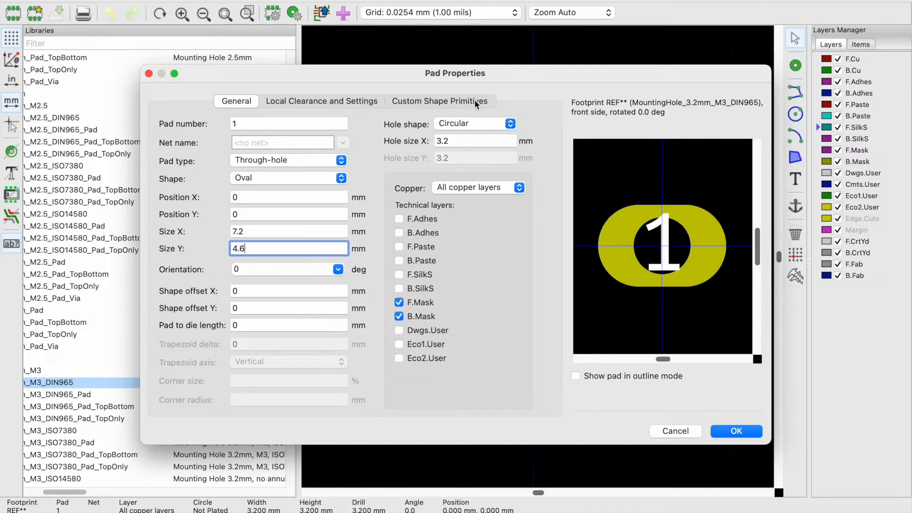
Step: Make the pad's hole oval, 6.2 mm in X and 3.6 mm in Y, and apply the pad properties
click(470, 123)
click(472, 152)
click(472, 124)
click(468, 135)
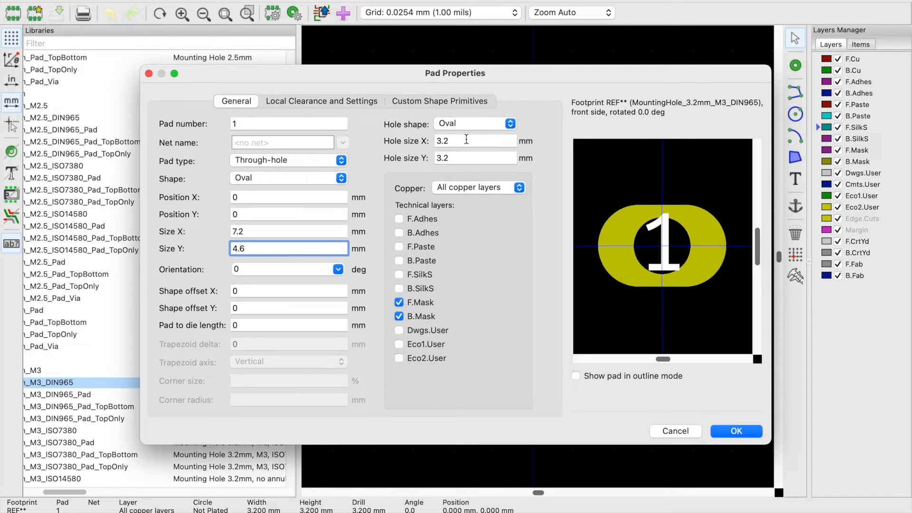
click(475, 140)
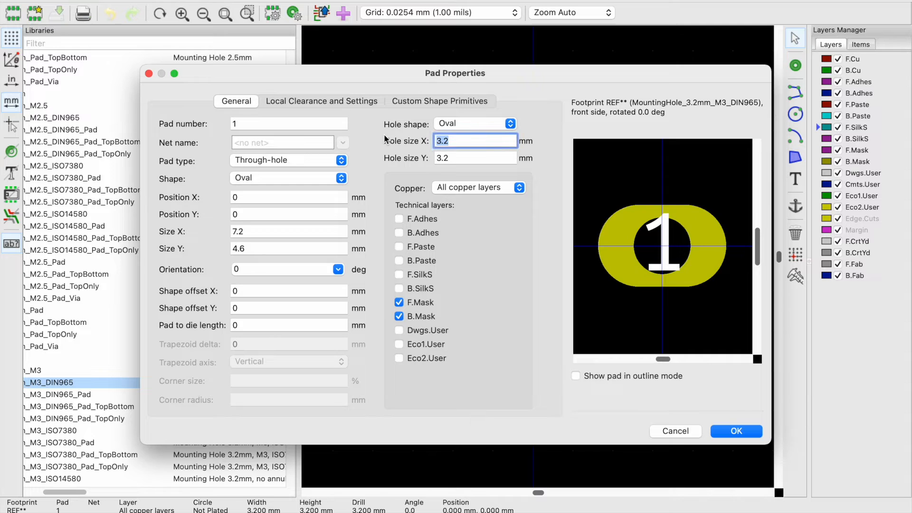
text(6.2)
key(Tab)
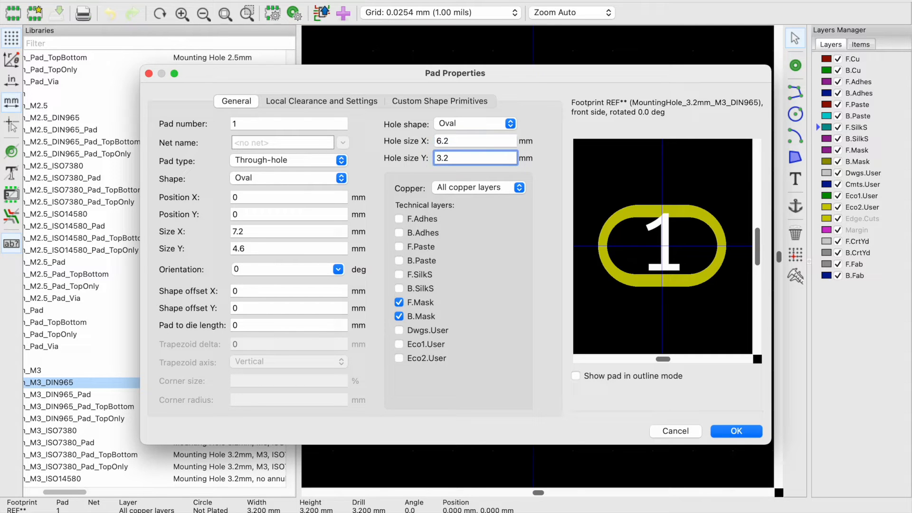
double_click(473, 158)
text(3.6)
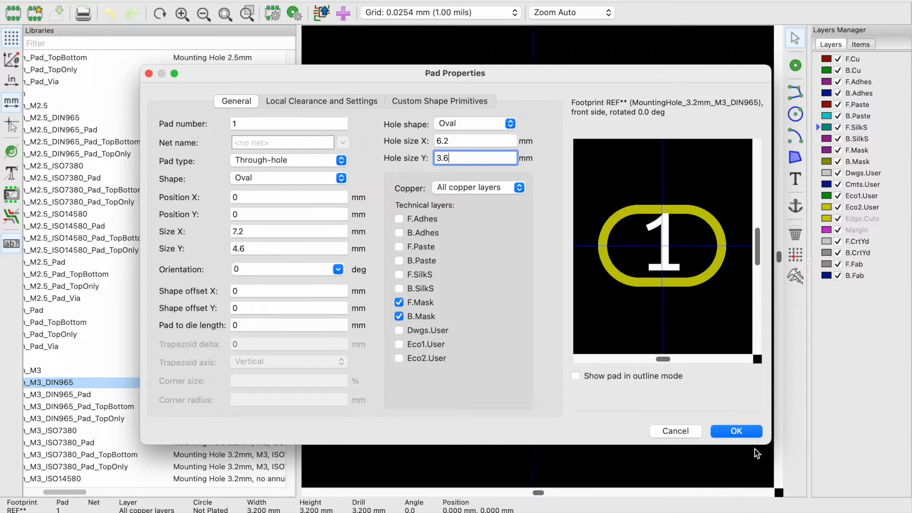
click(741, 433)
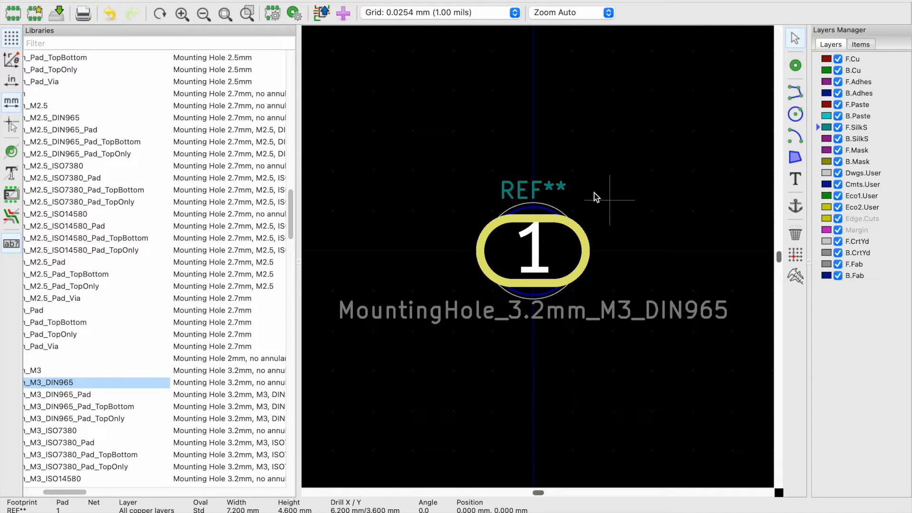
Step: Make the REF** reference text on F.SilkS invisible
click(526, 190)
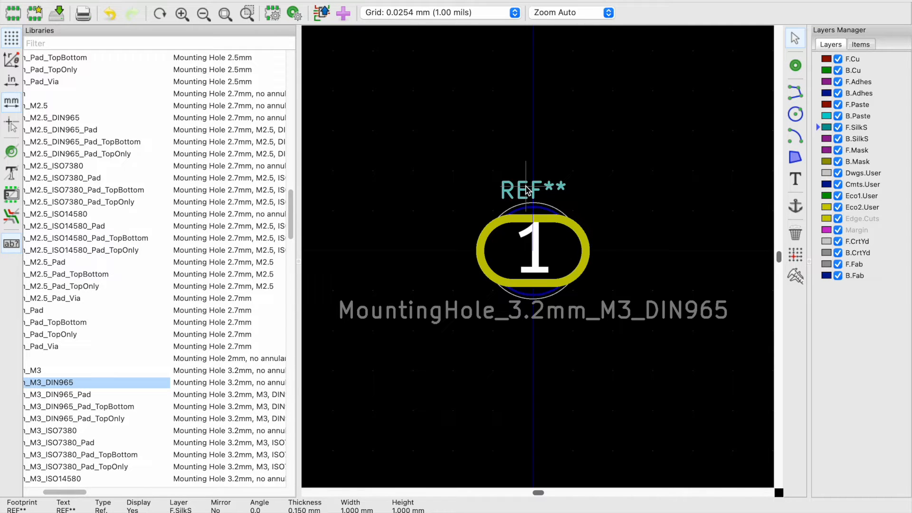
double_click(526, 189)
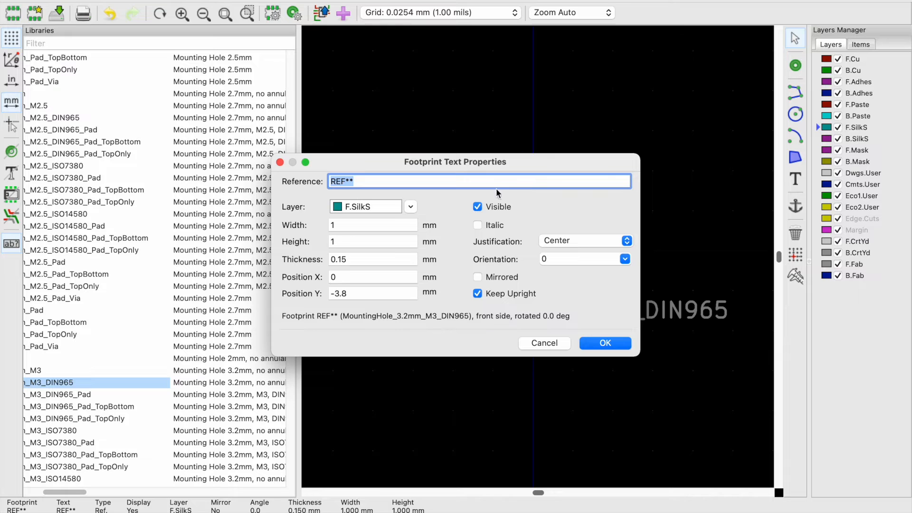
click(477, 207)
click(605, 343)
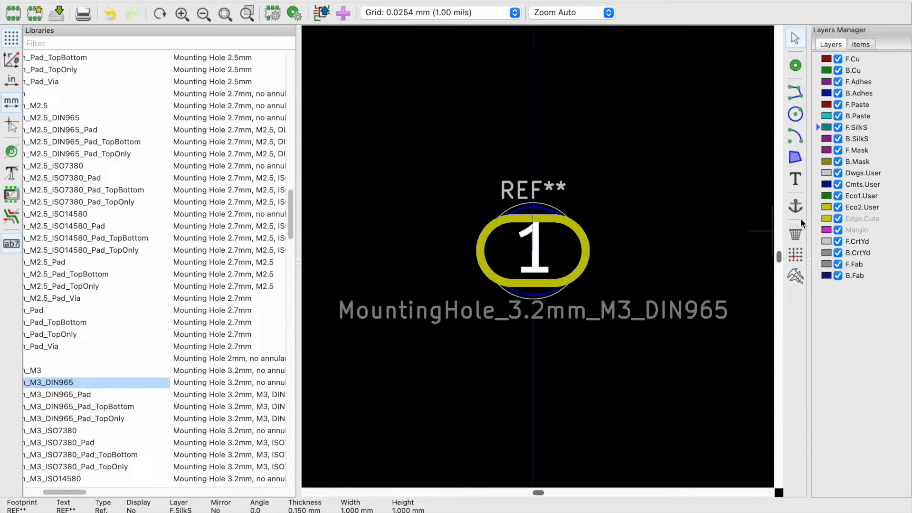
Step: Try to move the whole mounting hole footprint away from the origin
drag(602, 338, 508, 207)
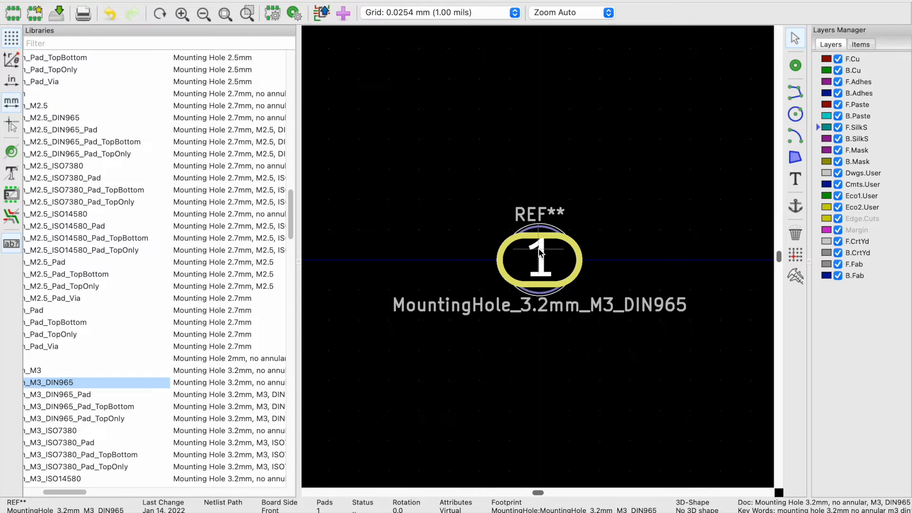
drag(540, 252, 581, 141)
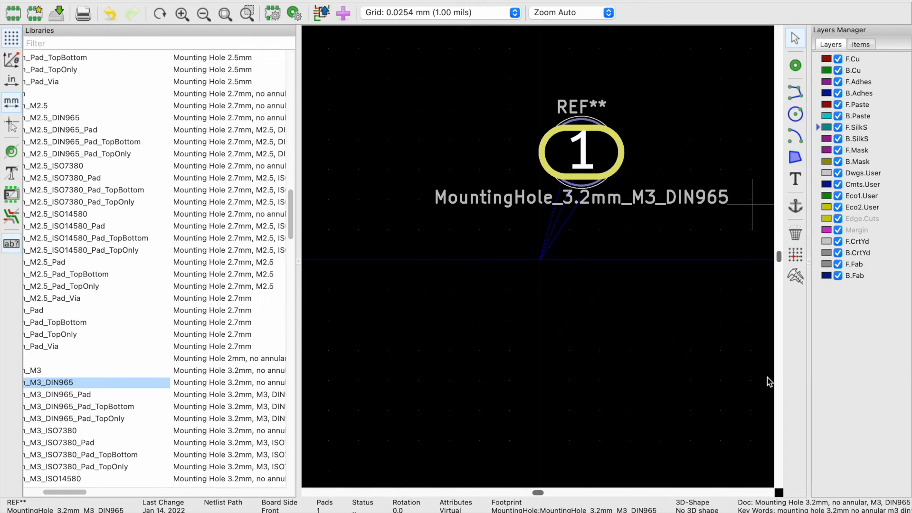
key(Escape)
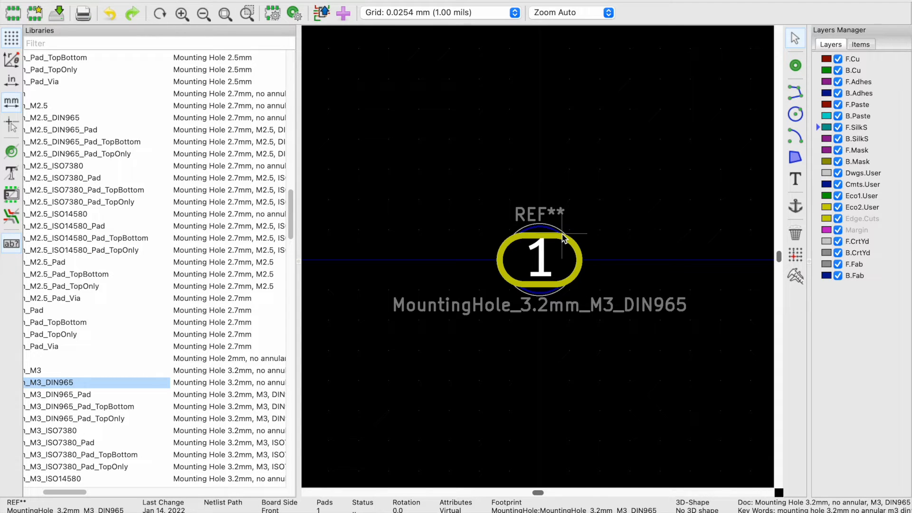
Step: Examine the circular outlines around the oval pad where they extend beyond the pad's upper edge
middle_drag(564, 237, 537, 260)
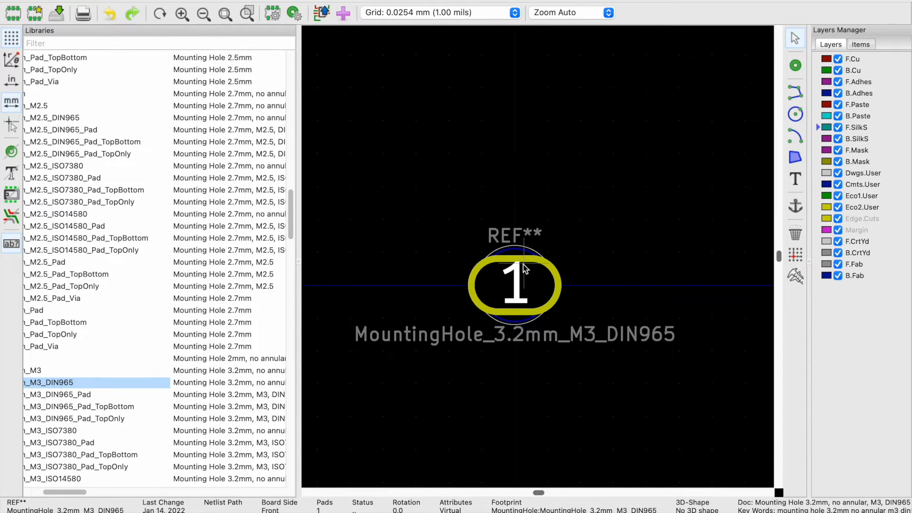
scroll(539, 261, up, 2)
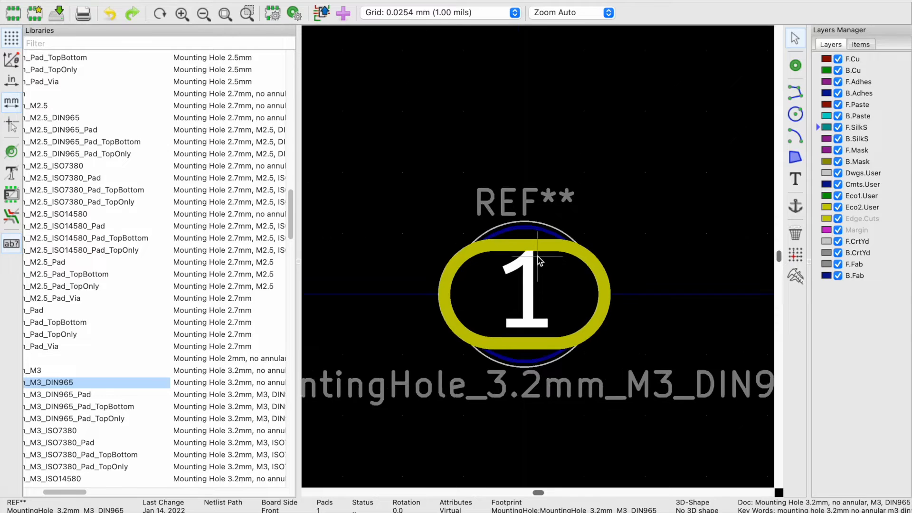
scroll(539, 259, up, 1)
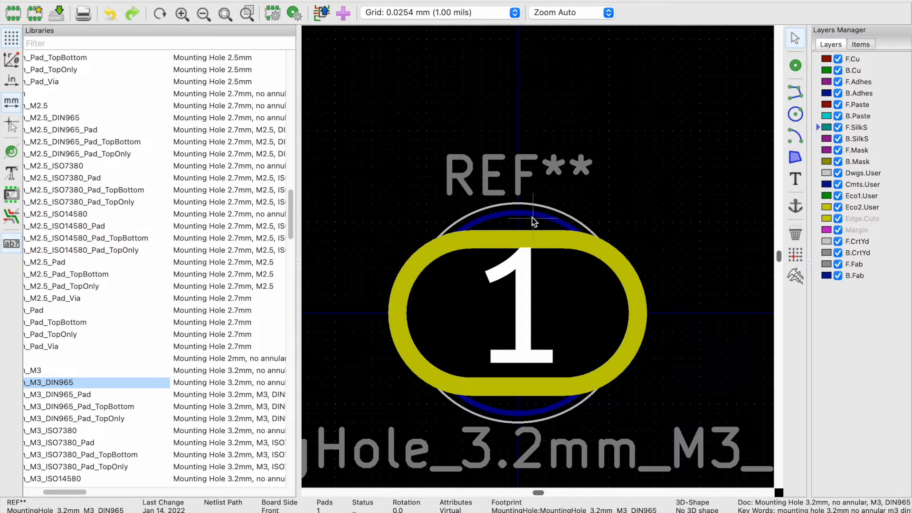
scroll(538, 256, up, 1)
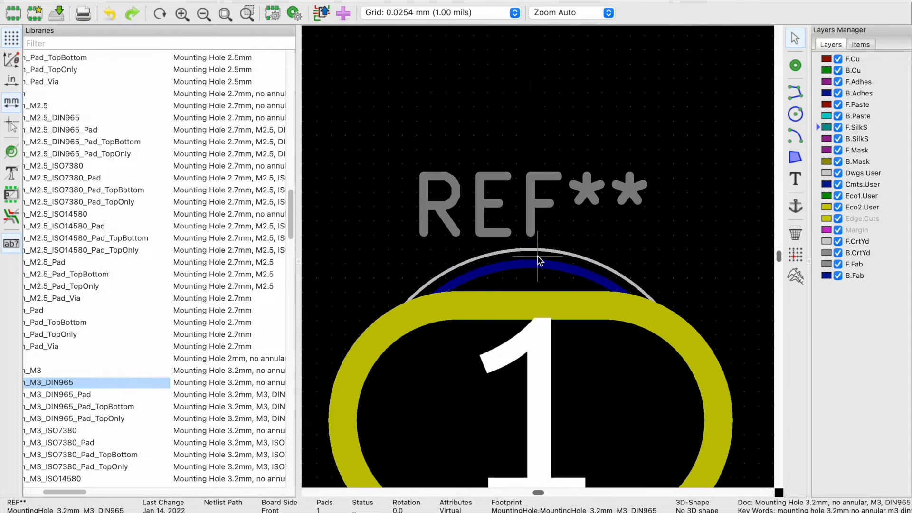
scroll(538, 257, up, 4)
scroll(538, 257, up, 2)
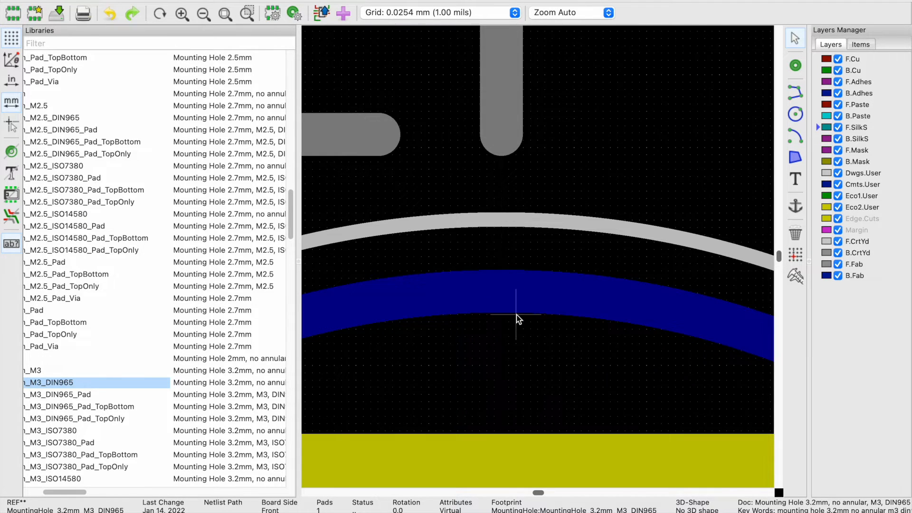
Step: Examine how the circular outlines extend past the oval pad and how the pad's rounded end meets the horizontal axis
middle_drag(516, 315, 537, 256)
scroll(538, 256, down, 3)
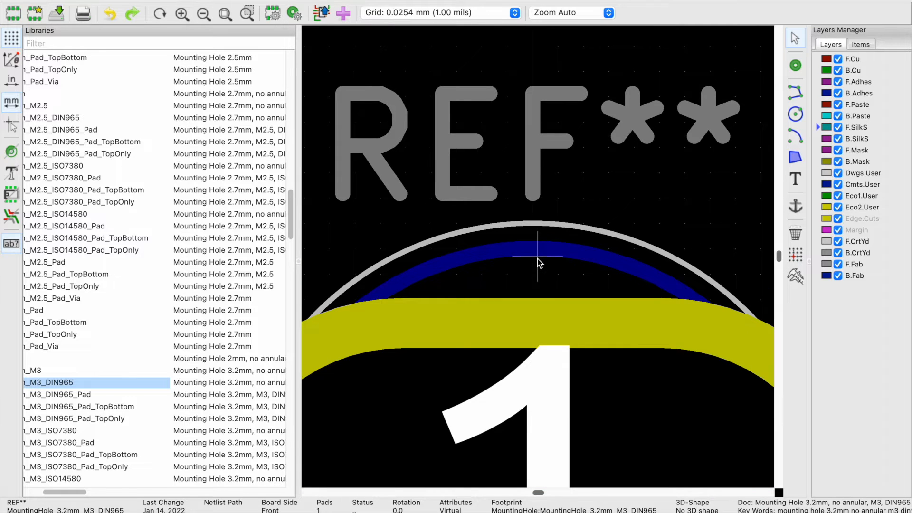
scroll(537, 258, down, 3)
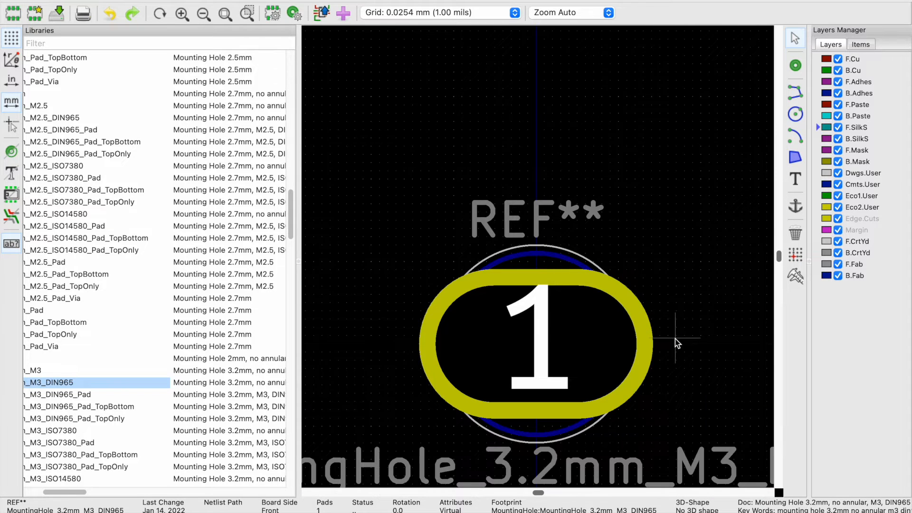
scroll(677, 338, up, 2)
scroll(538, 258, up, 2)
scroll(534, 258, up, 3)
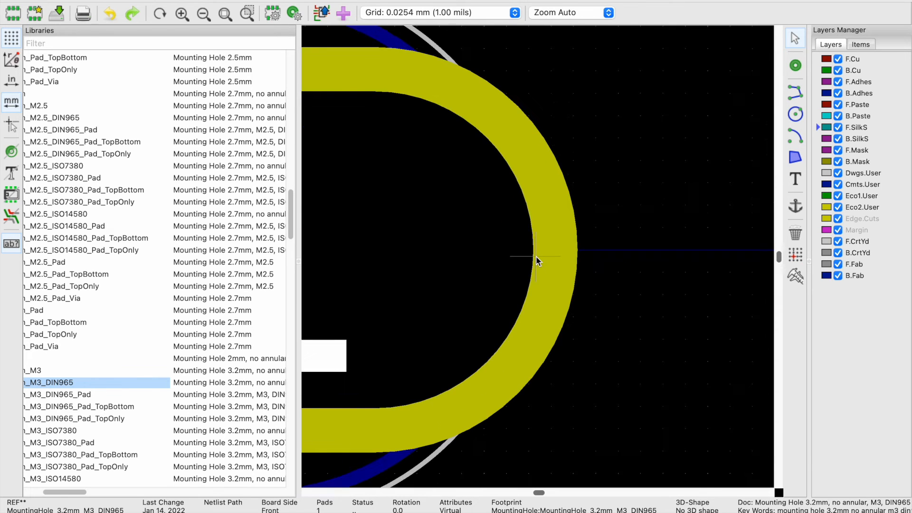
scroll(536, 257, up, 2)
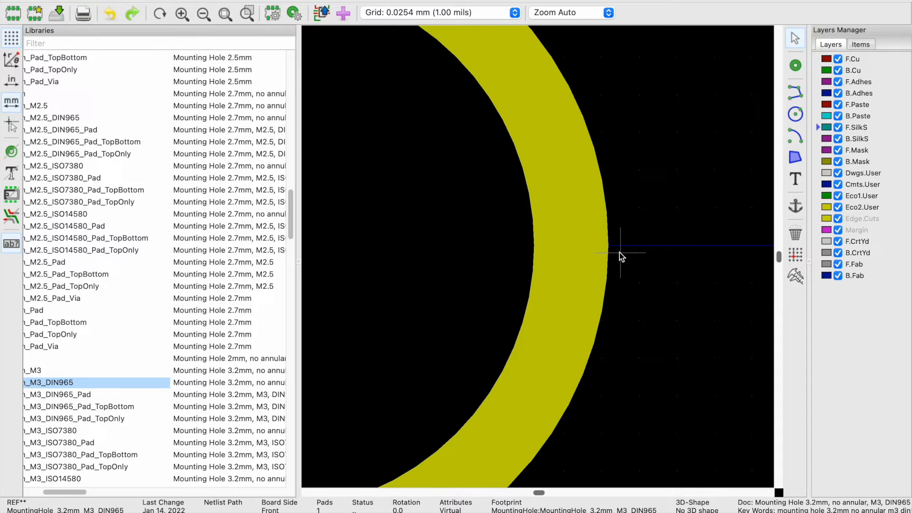
scroll(619, 252, down, 1)
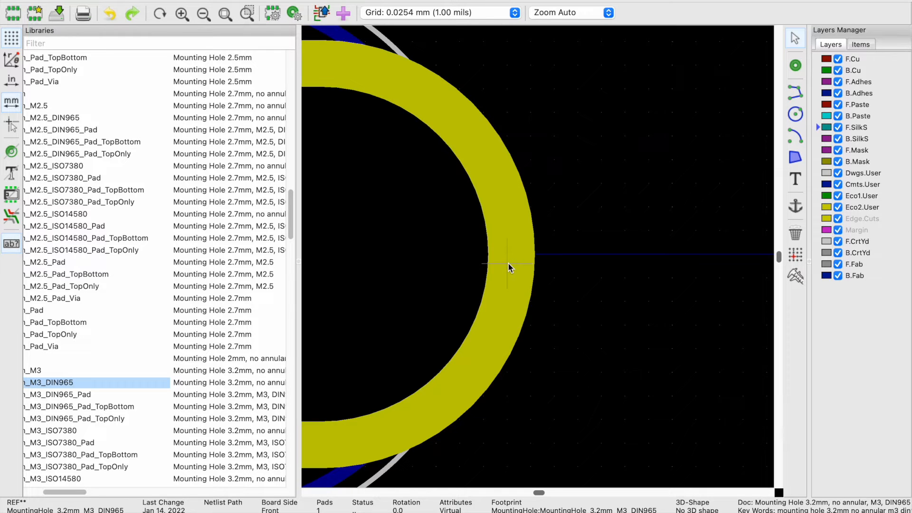
scroll(538, 257, down, 1)
scroll(537, 256, down, 1)
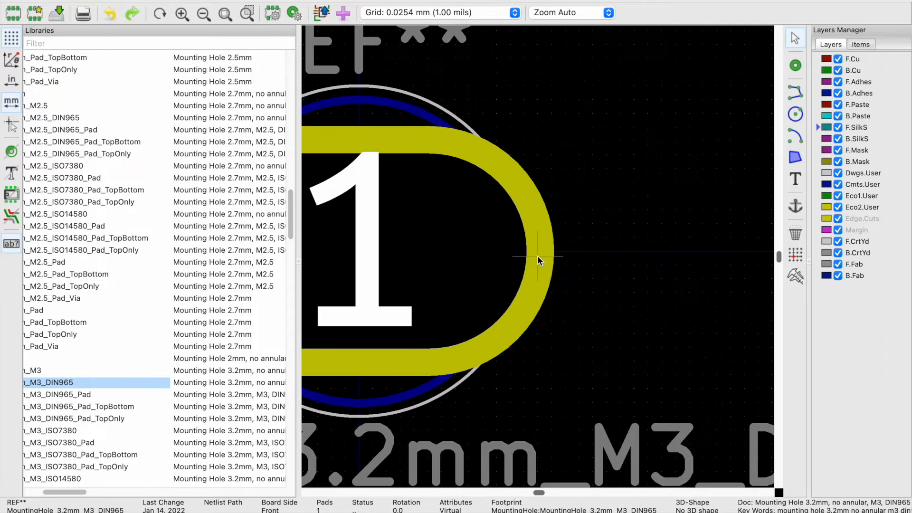
middle_drag(491, 261, 615, 256)
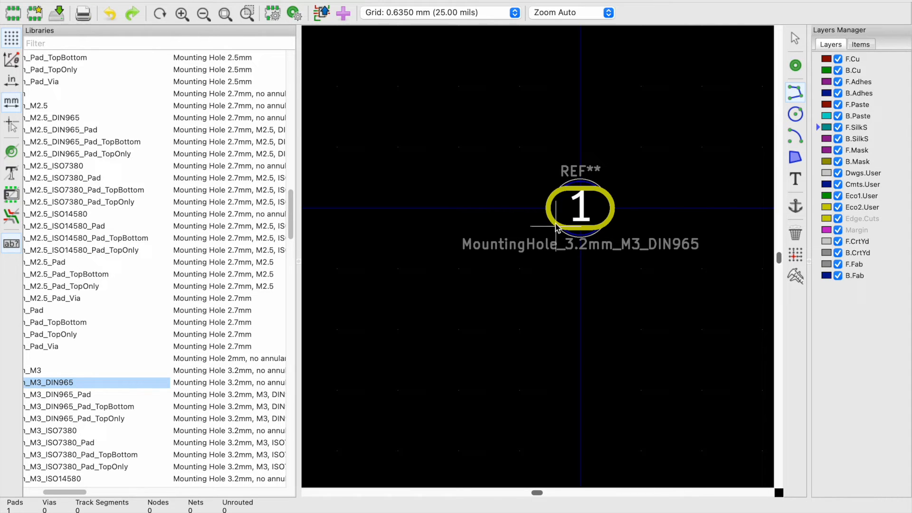
Step: Draw two crossing guide lines on F.SilkS through the oval pad's centre, about 12.7 mm vertically and 14.6 mm horizontally
scroll(595, 170, up, 2)
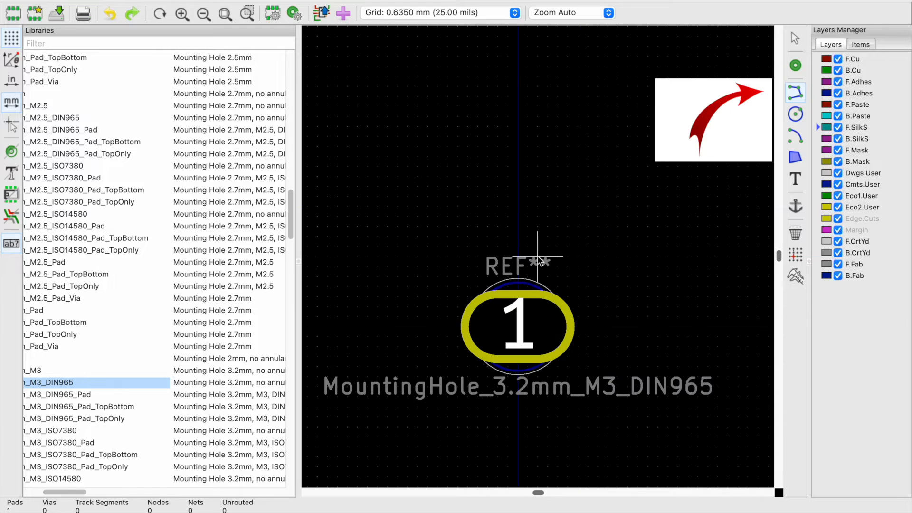
click(518, 227)
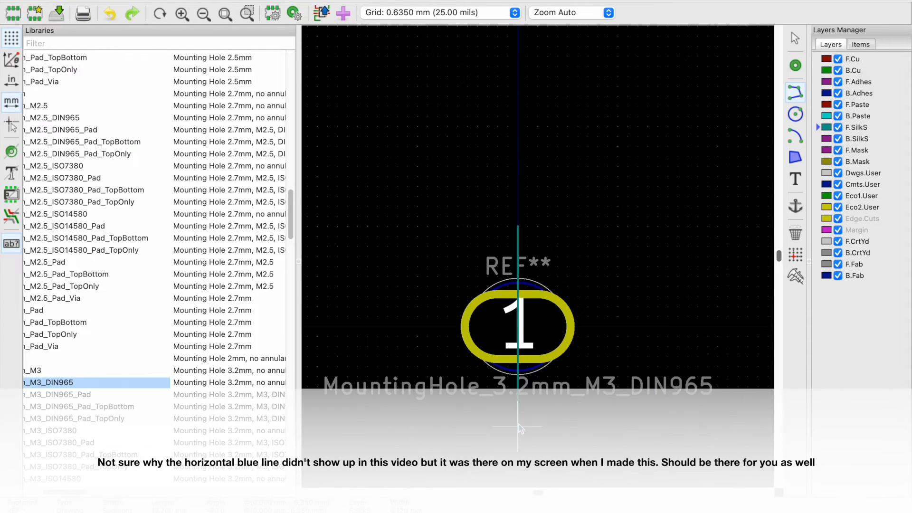
double_click(518, 427)
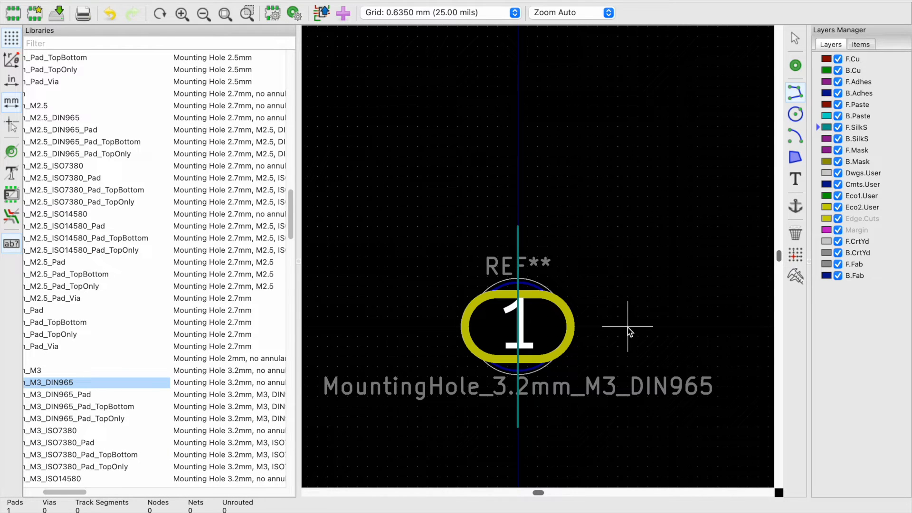
click(628, 326)
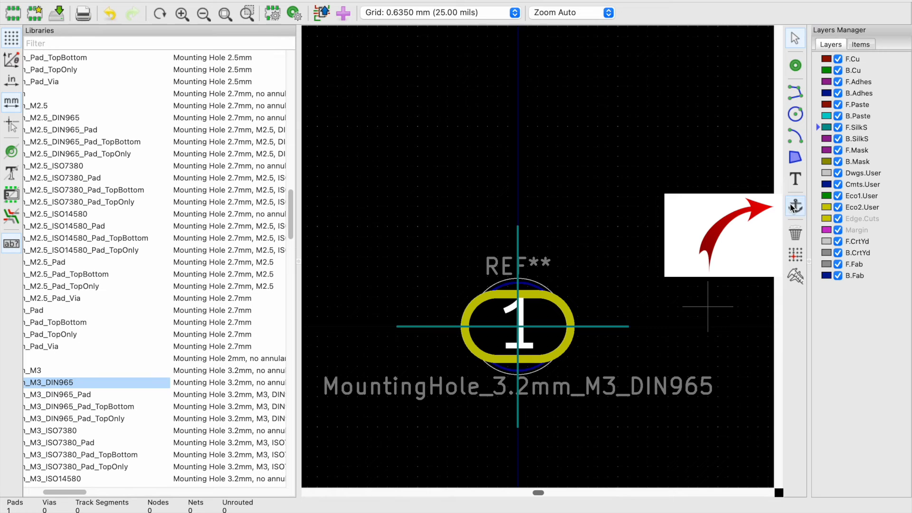
Step: Set the footprint anchor at the crossing of the two guide lines and delete both lines
click(791, 207)
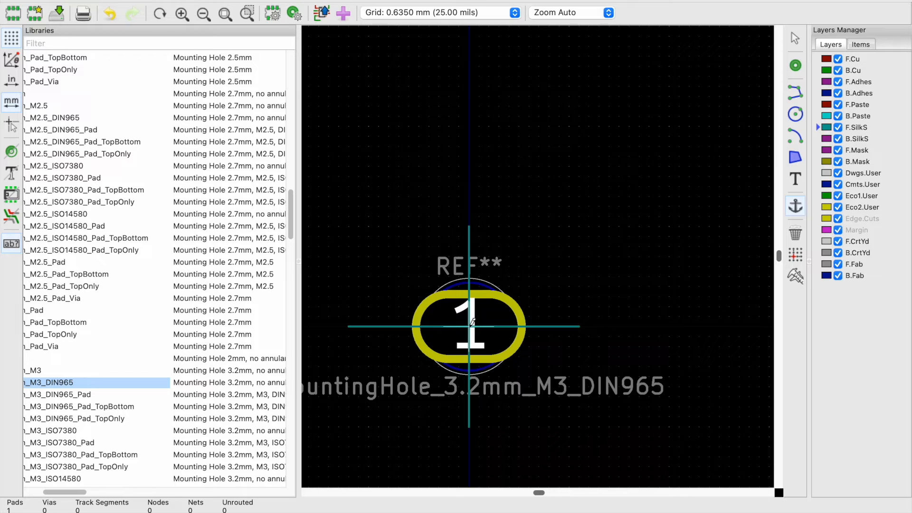
key(Escape)
click(470, 247)
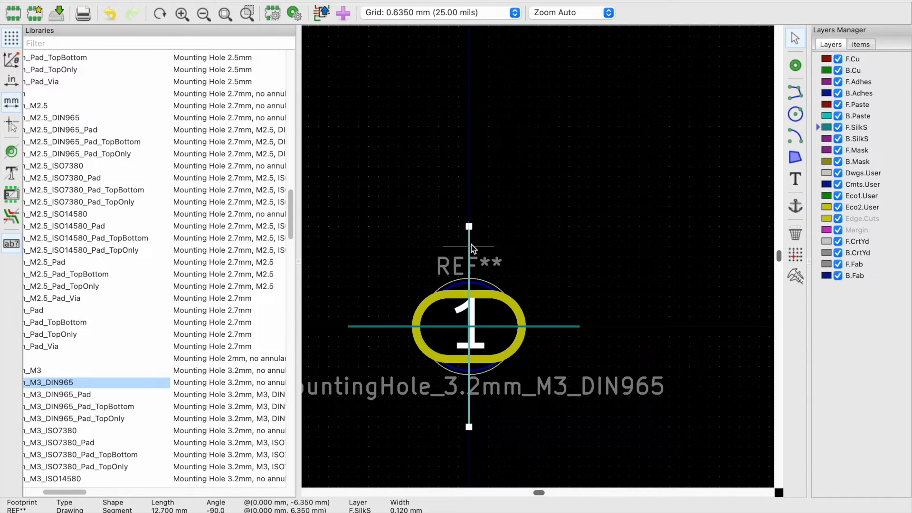
key(Delete)
click(567, 326)
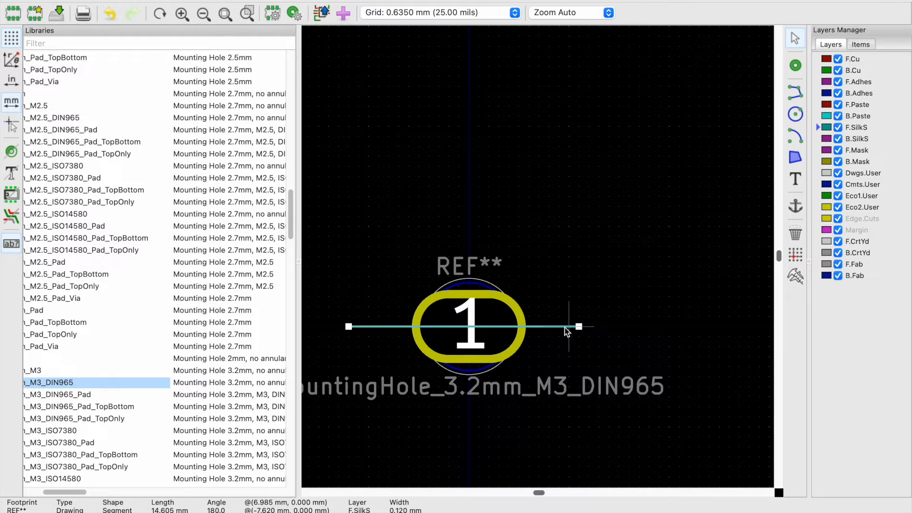
key(Delete)
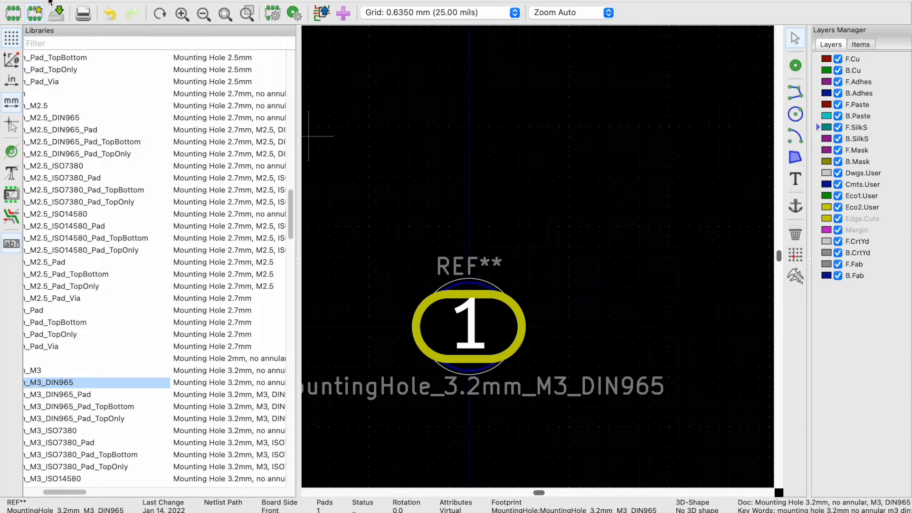
Step: Save the footprint under the new name eurorackmountingholezz in the "sample folder" library
click(74, 0)
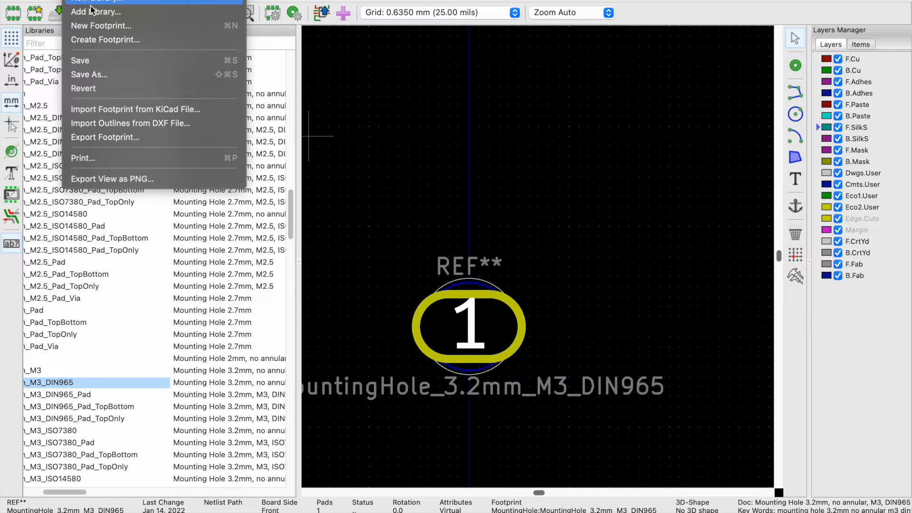
click(96, 78)
text(eurorac)
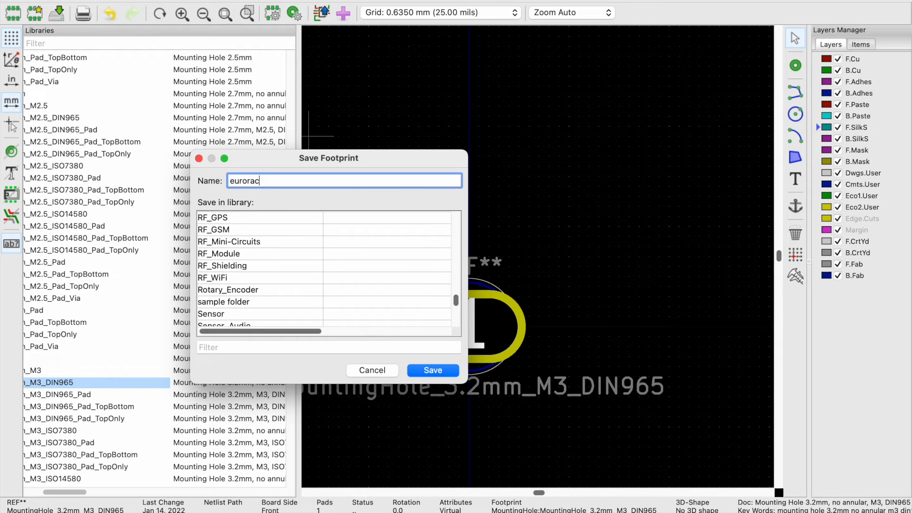
text(kmountingholezz)
click(230, 302)
key(Return)
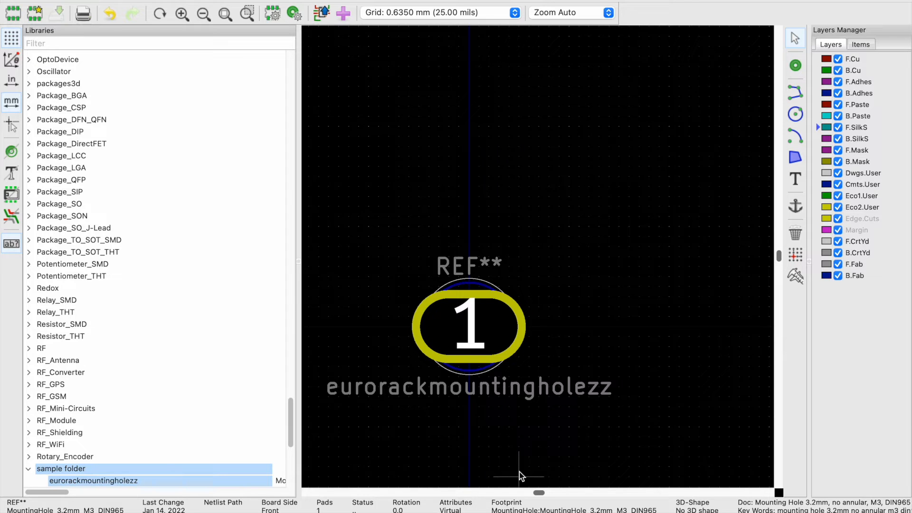
right_click(92, 479)
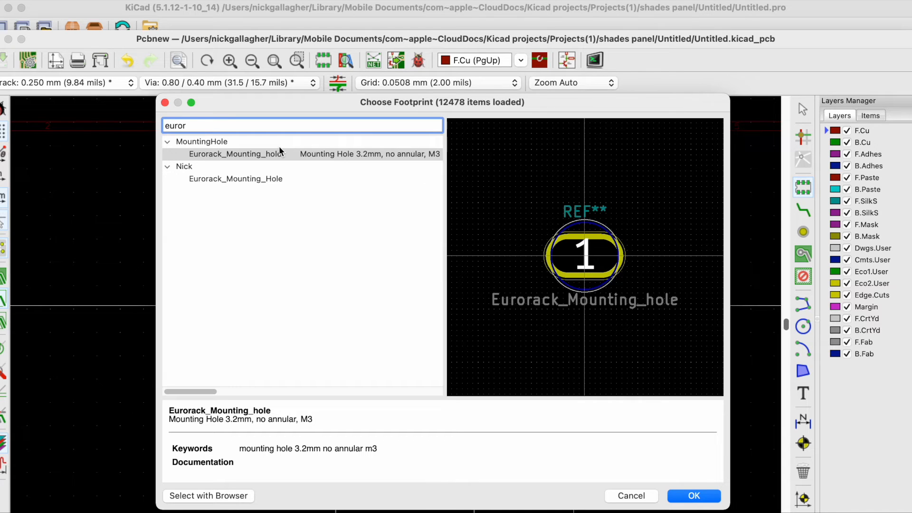
Step: Place the Eurorack_Mounting_Hole footprint from the custom library on the board, just outside the panel outline's upper-left corner
click(236, 180)
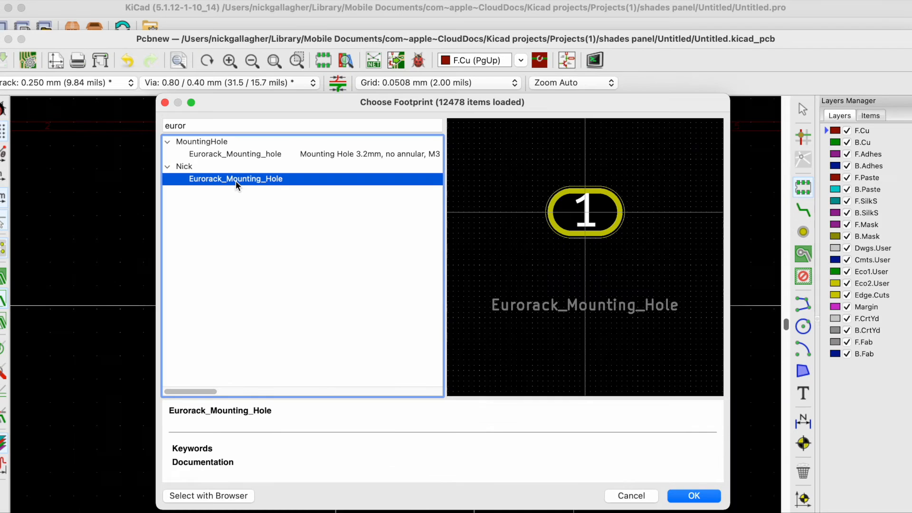
double_click(237, 180)
scroll(245, 106, up, 8)
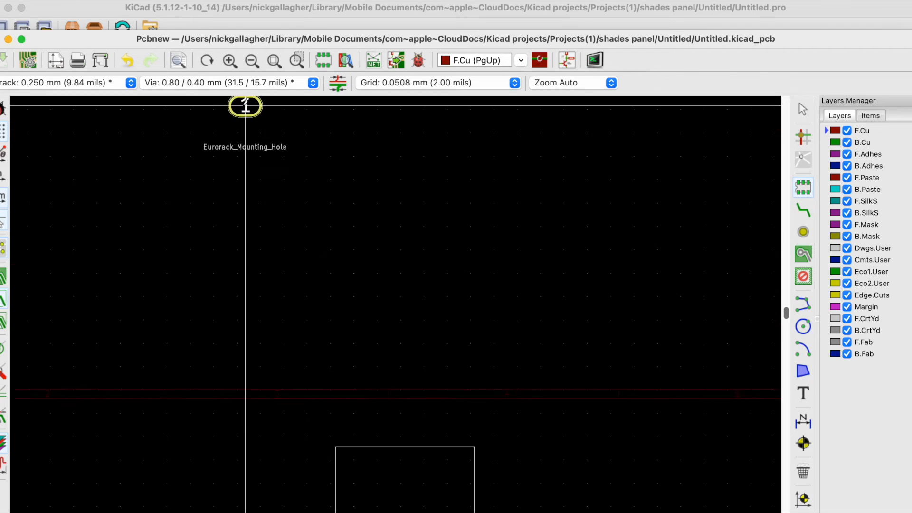
scroll(317, 101, down, 5)
scroll(281, 317, up, 3)
scroll(281, 317, down, 5)
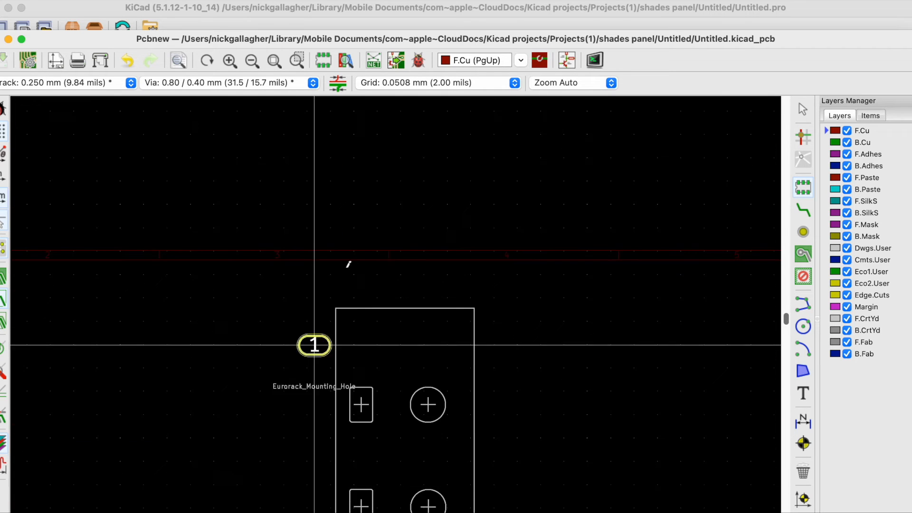
click(299, 282)
key(Escape)
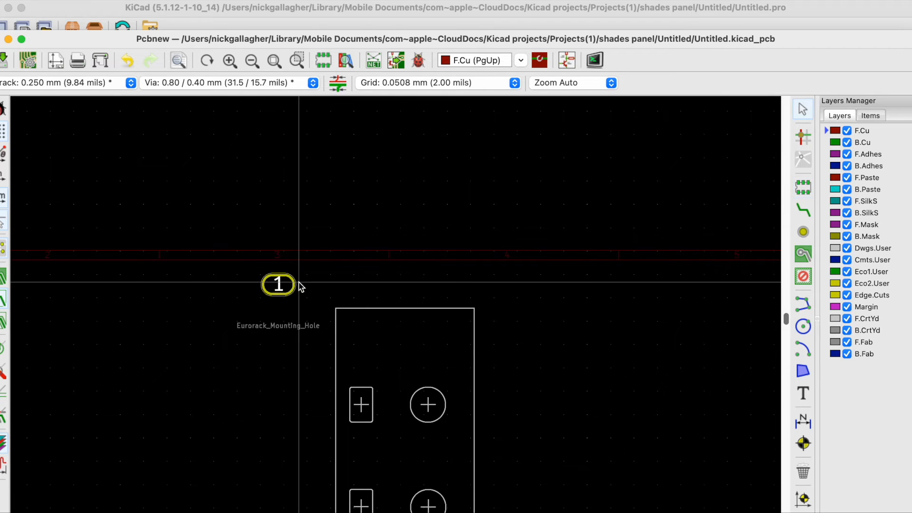
Step: Copy the mounting hole footprint and paste the duplicate just outside the panel outline's lower-left corner
click(266, 283)
click(285, 305)
key(super+c)
click(287, 340)
key(super+v)
scroll(289, 484, down, 9)
scroll(295, 482, down, 2)
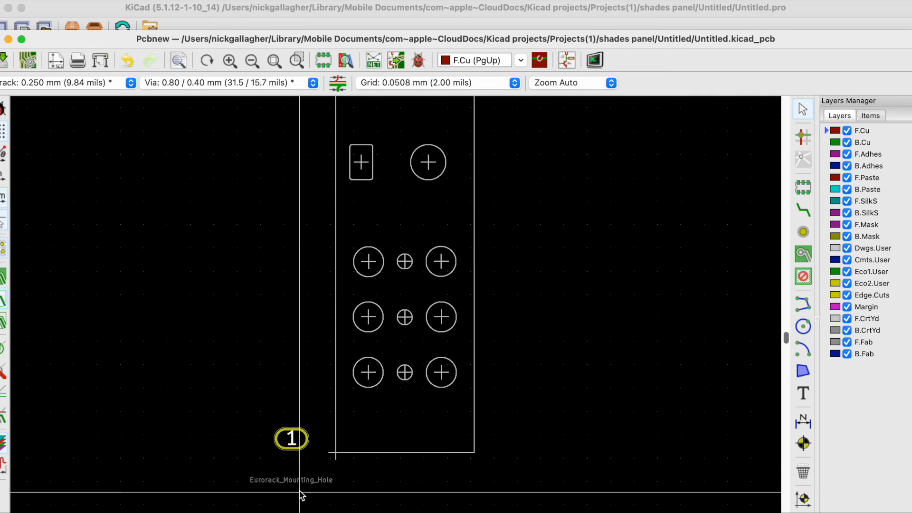
click(304, 481)
Step: Move the upper mounting hole so that its anchor sits on the panel outline's upper-left corner
scroll(304, 200, up, 10)
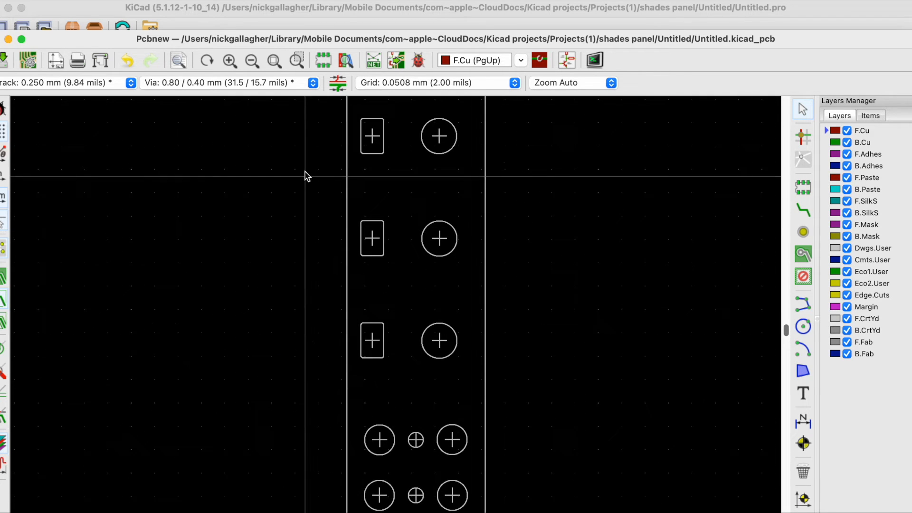
click(284, 175)
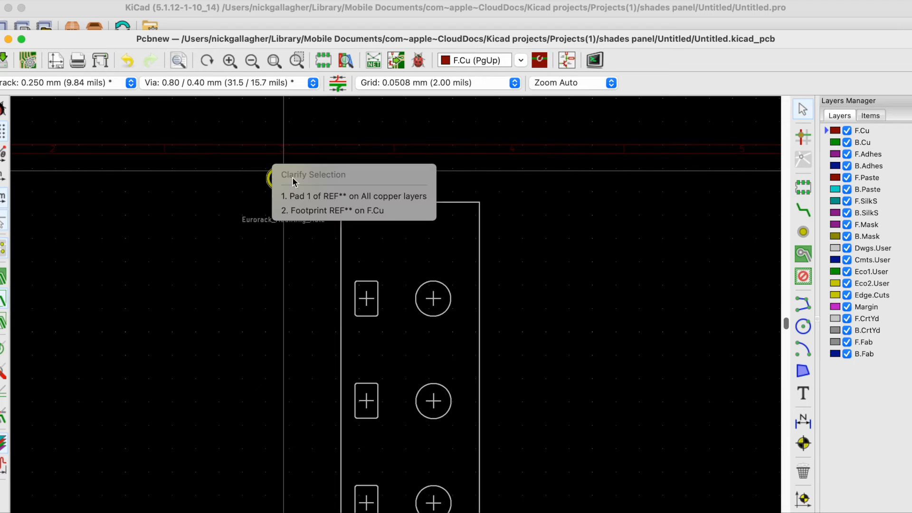
click(287, 196)
scroll(282, 178, up, 5)
scroll(370, 285, right, 7)
scroll(342, 257, down, 4)
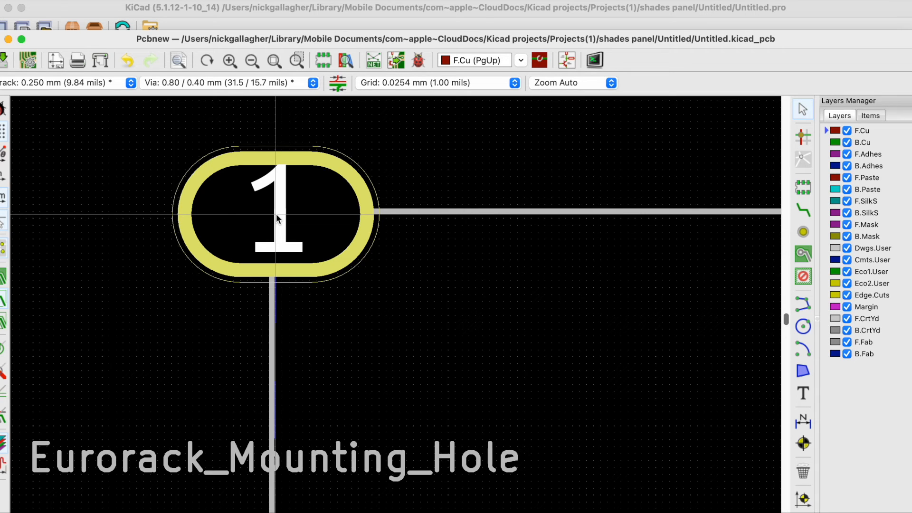
Step: Move the upper mounting hole exactly 7.5 mm in X and 3 mm downward from the corner into the panel
key(ctrl+m)
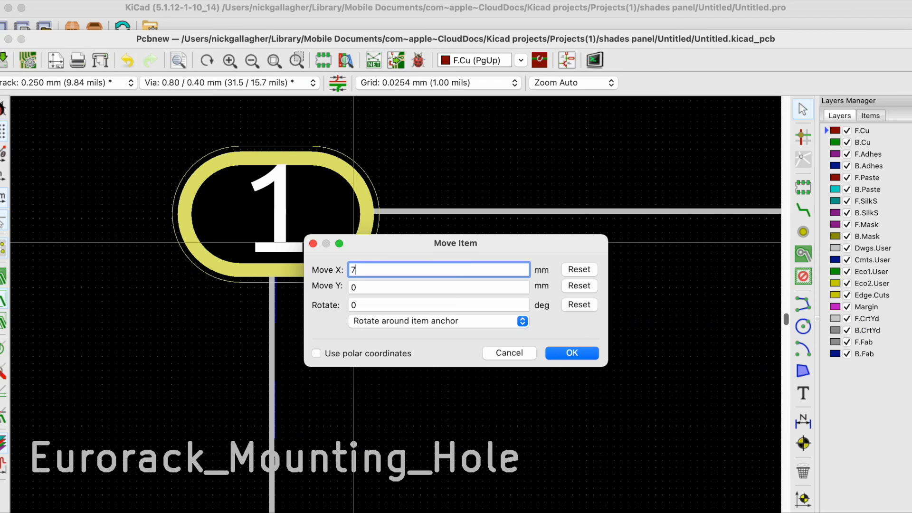
text(.5)
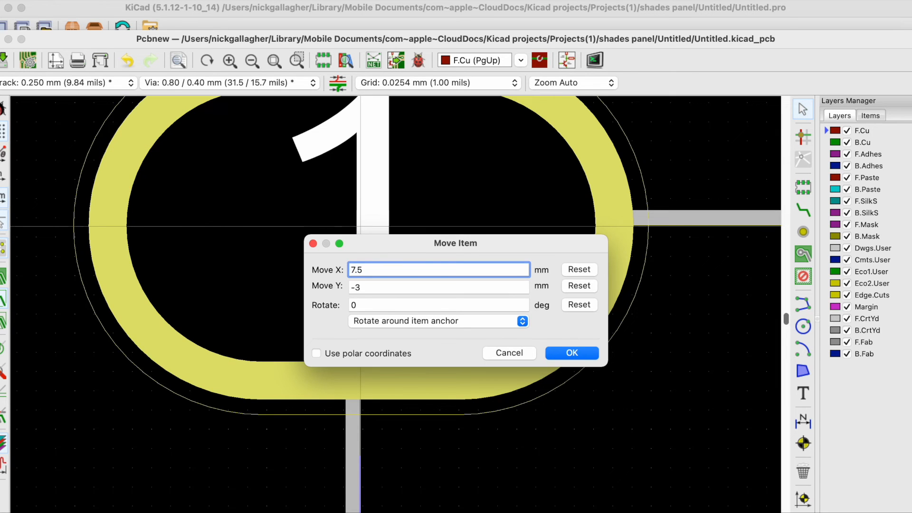
key(Tab)
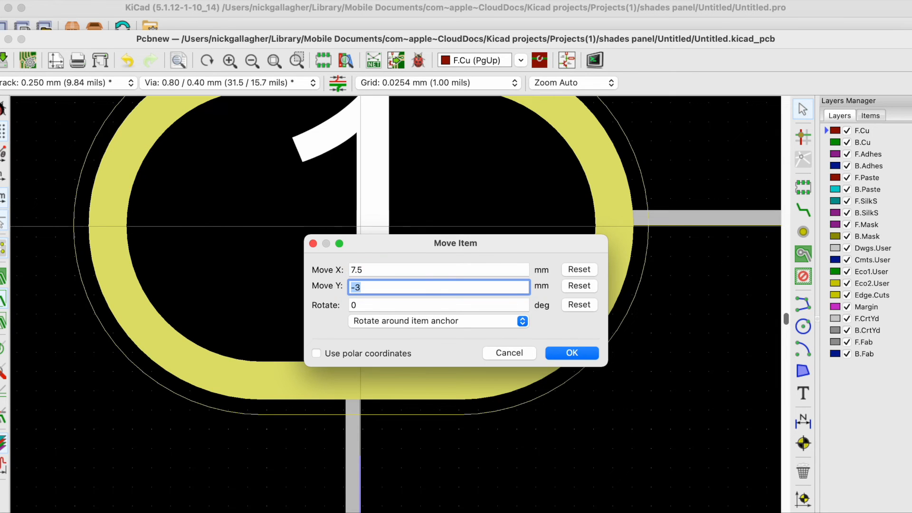
key(Return)
scroll(362, 230, down, 6)
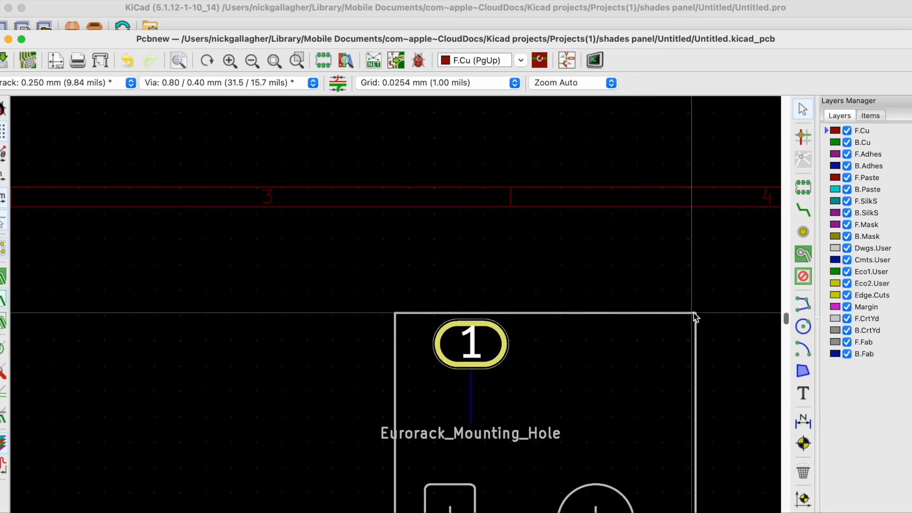
click(719, 301)
scroll(743, 341, down, 3)
middle_drag(389, 332, 446, 239)
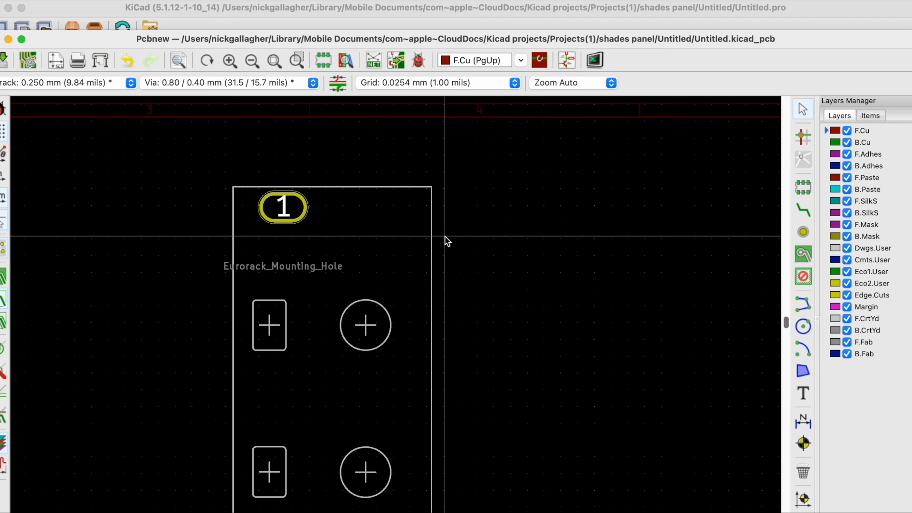
Step: Move the lower mounting hole so that its anchor sits on the panel outline's lower-left corner
scroll(398, 319, down, 3)
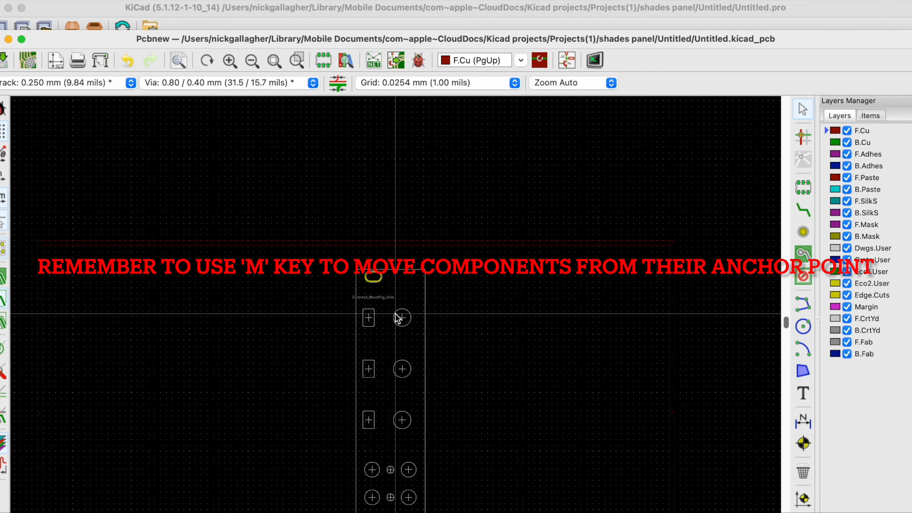
scroll(398, 324, down, 5)
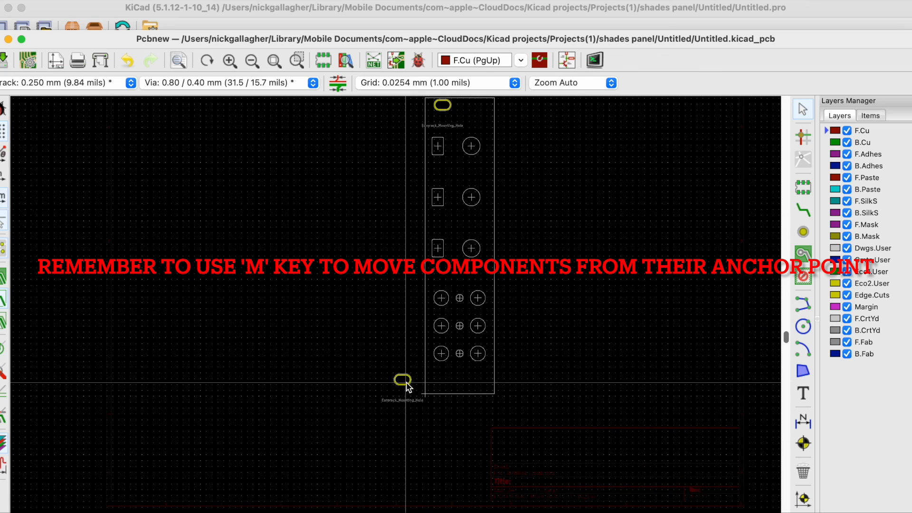
click(415, 393)
click(425, 405)
scroll(386, 306, up, 8)
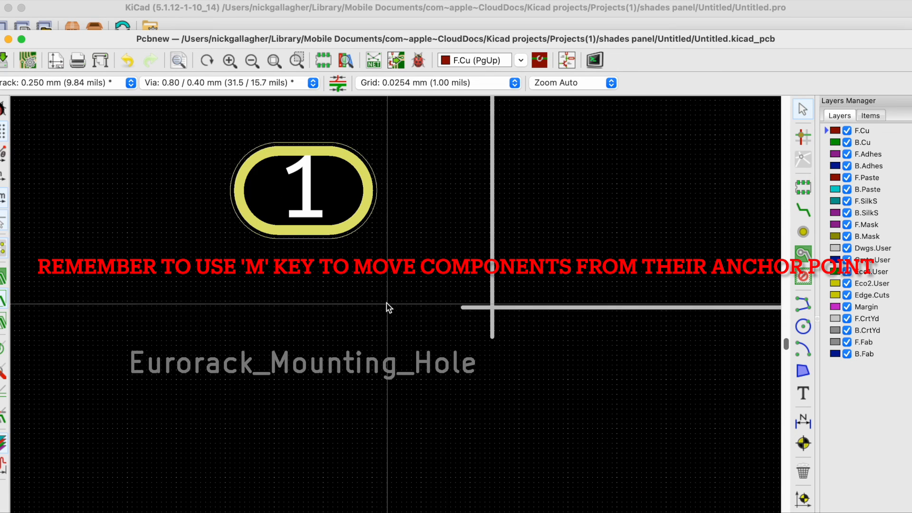
key(m)
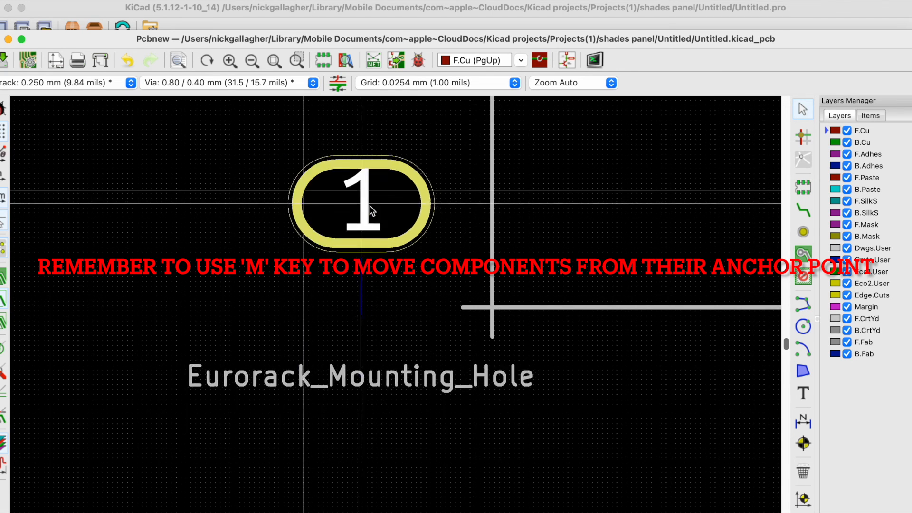
scroll(522, 235, up, 5)
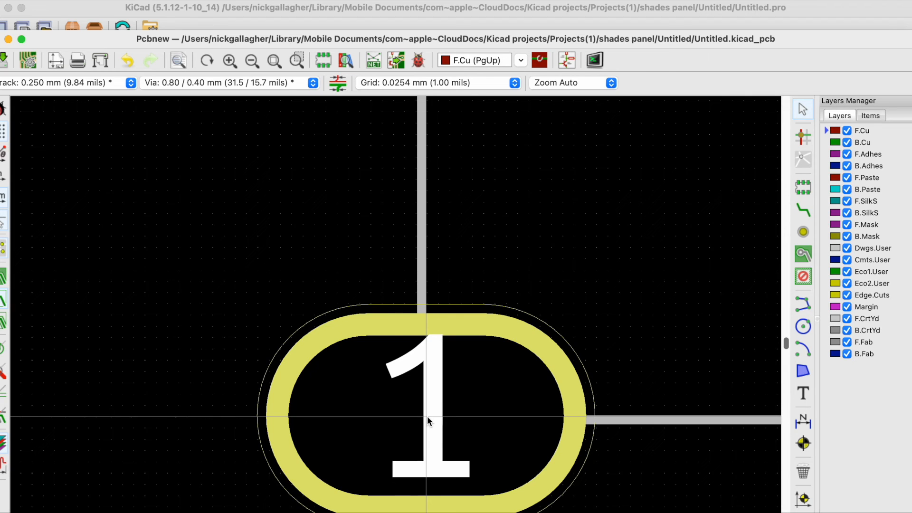
Step: Move the lower mounting hole exactly 7.5 mm in X and -3 mm in Y from the corner into the panel
right_click(427, 416)
click(452, 505)
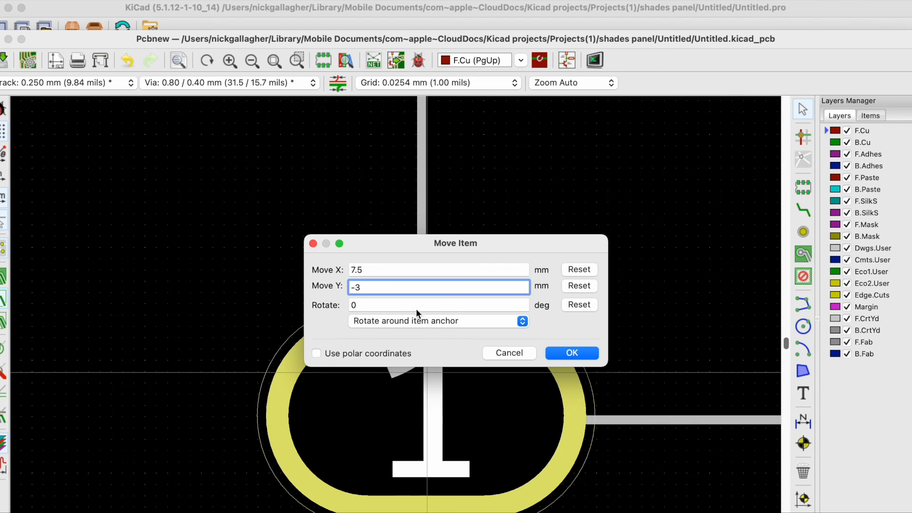
click(568, 351)
Step: Check both mounting holes and the panel cutouts in the 3D view of the board, then close that view
scroll(397, 319, down, 3)
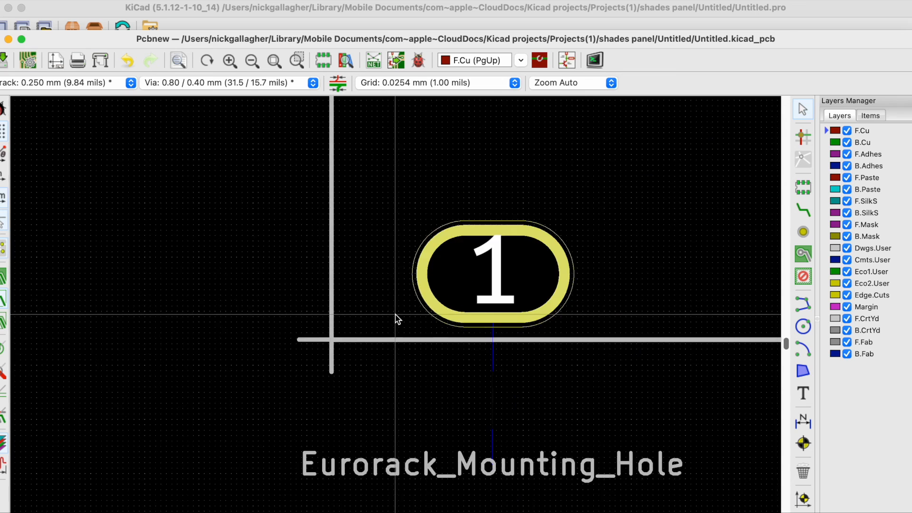
scroll(397, 319, down, 3)
scroll(397, 319, down, 2)
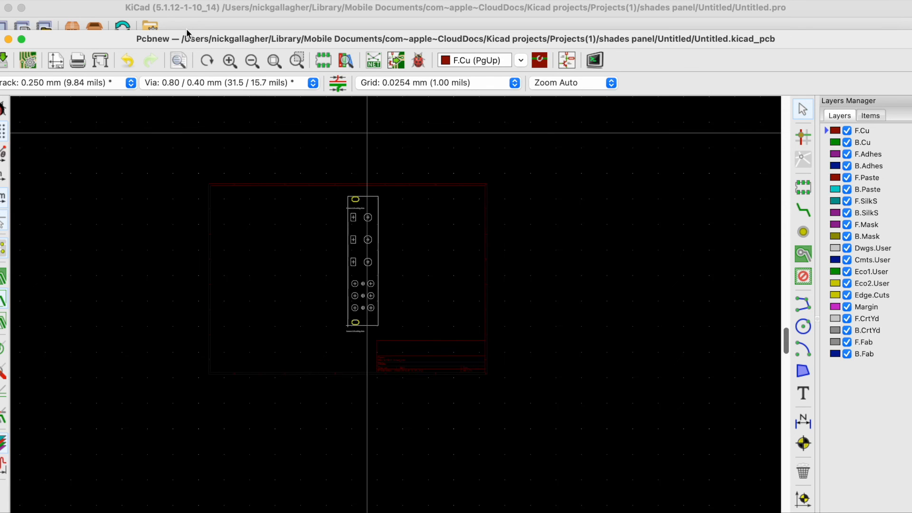
click(114, 0)
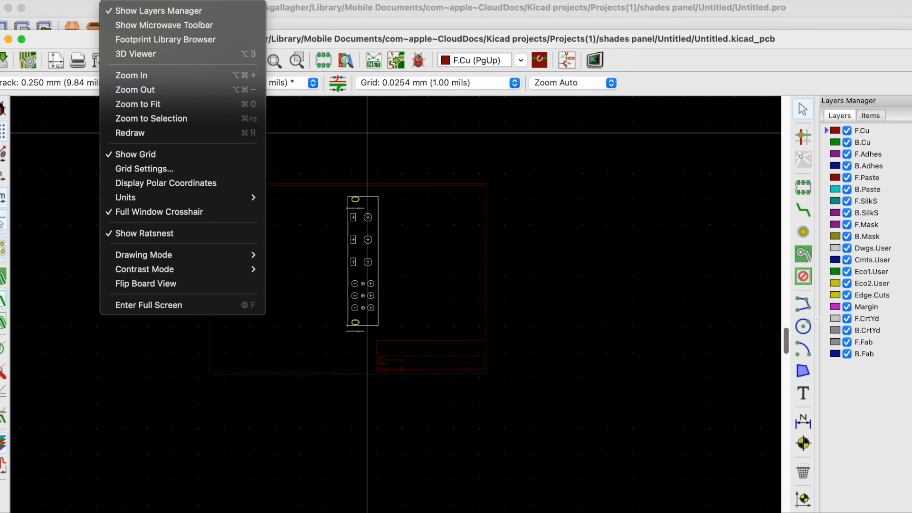
click(138, 54)
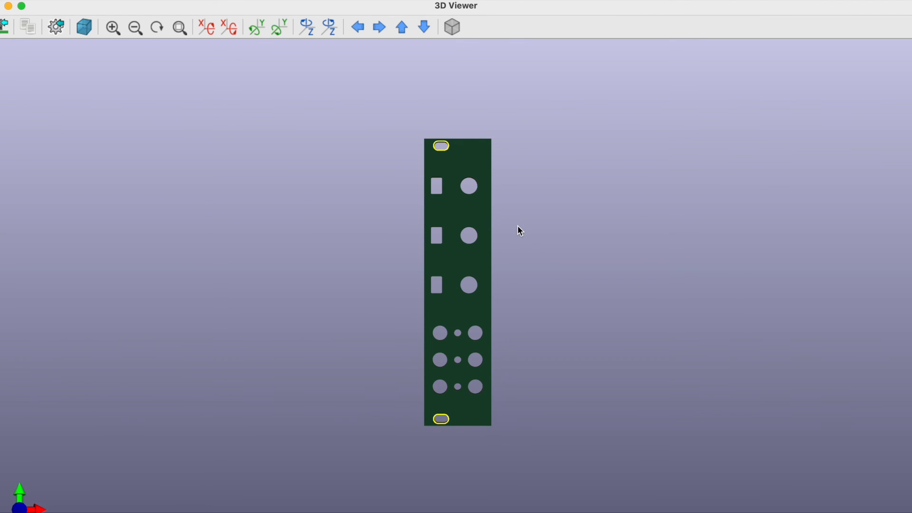
click(0, 5)
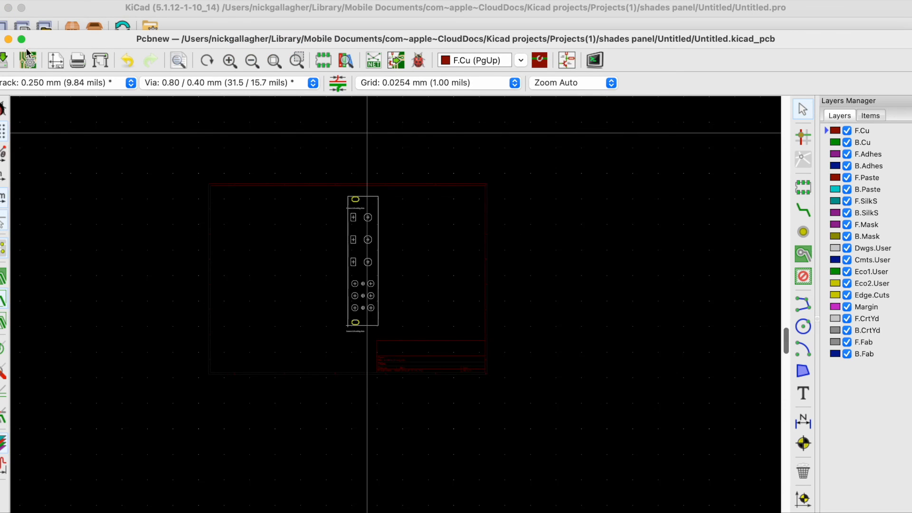